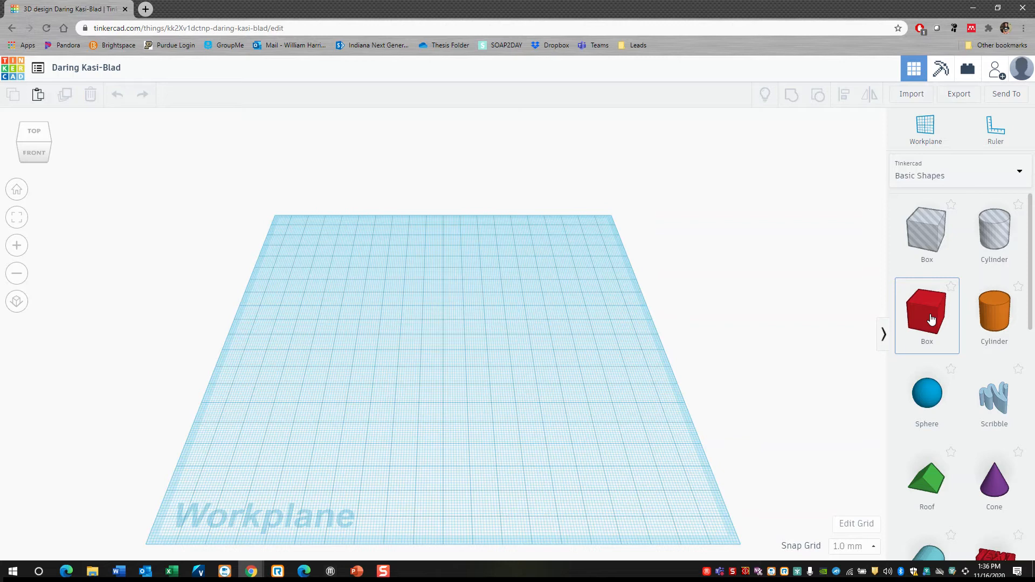
Place a solid box on the workplane and stretch its base to about 117 by 60 mm
left_click_drag(928, 324, 605, 322)
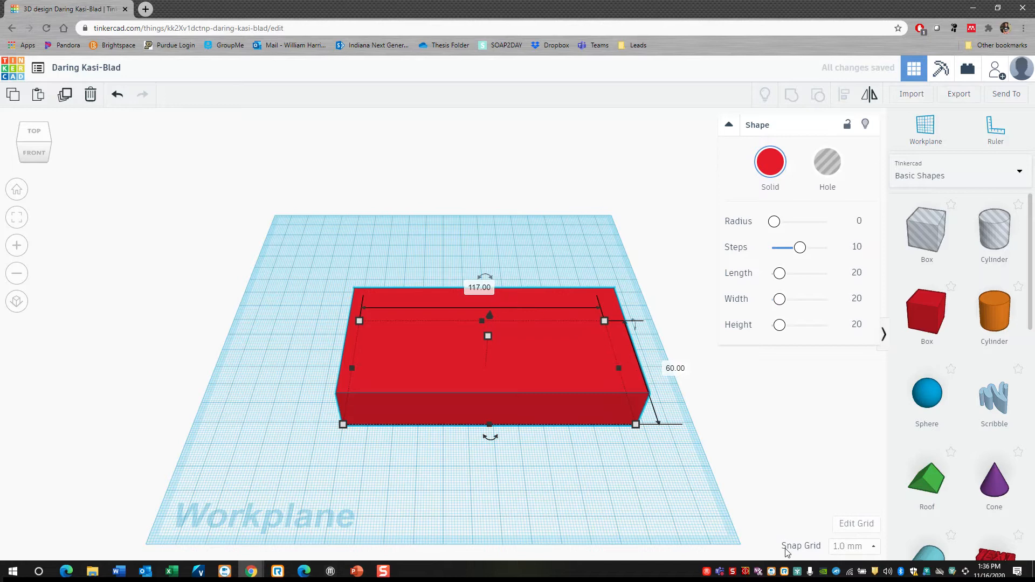
Configure the workplane grid with the Makerbot Replicator+ preset and inches as the units
left_click(856, 523)
left_click(501, 317)
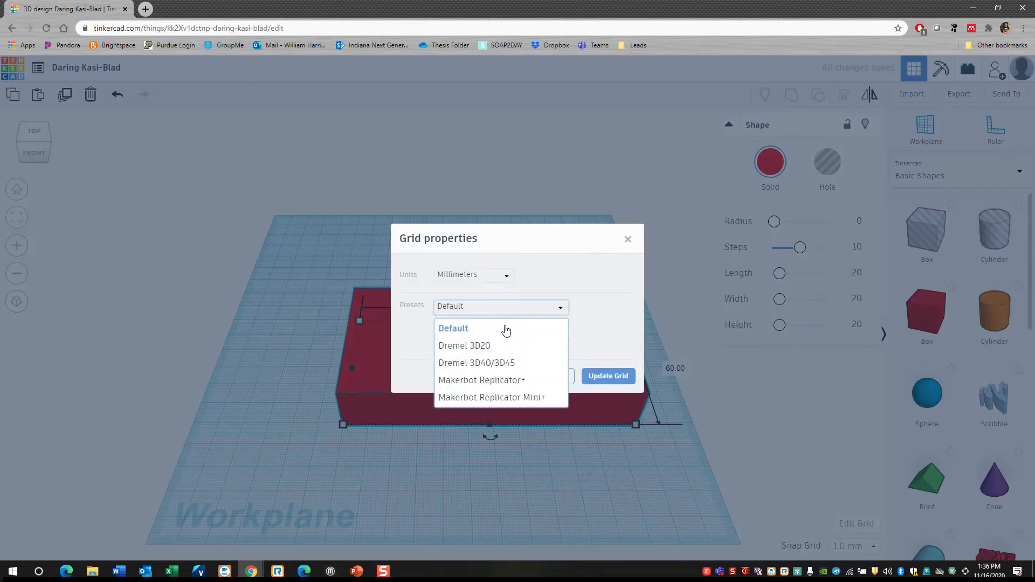
left_click(478, 378)
left_click(488, 277)
left_click(481, 315)
left_click(618, 381)
Resize the box into a flat bar about 5 in long and 1/2 in thick
left_click_drag(360, 321, 329, 362)
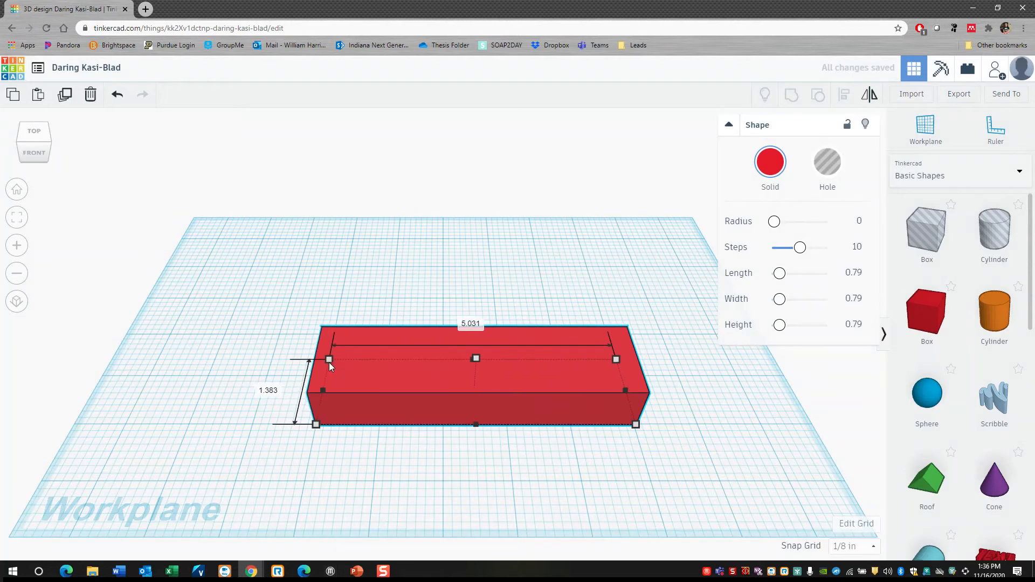
left_click_drag(636, 425, 570, 426)
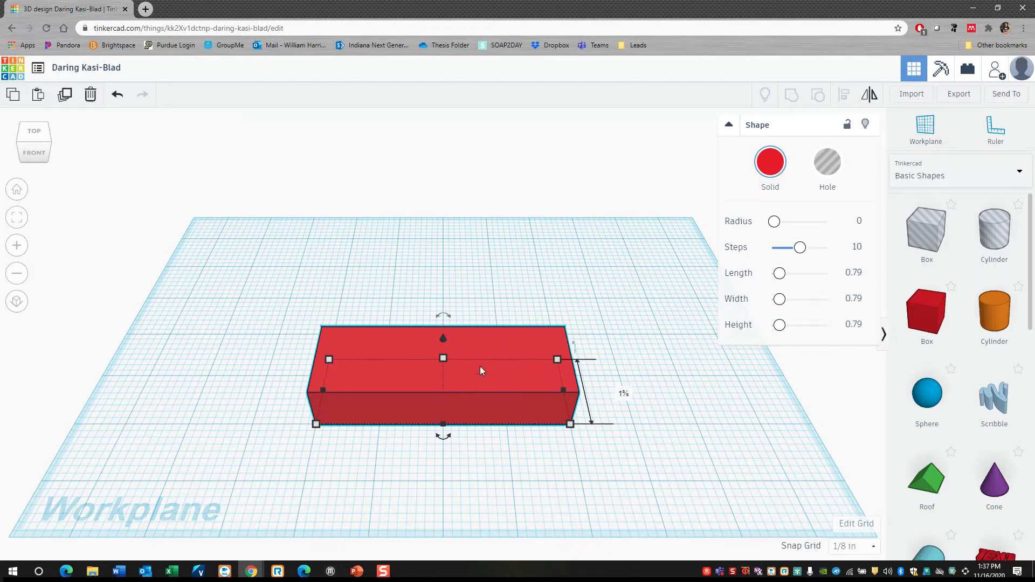
left_click_drag(558, 357, 609, 342)
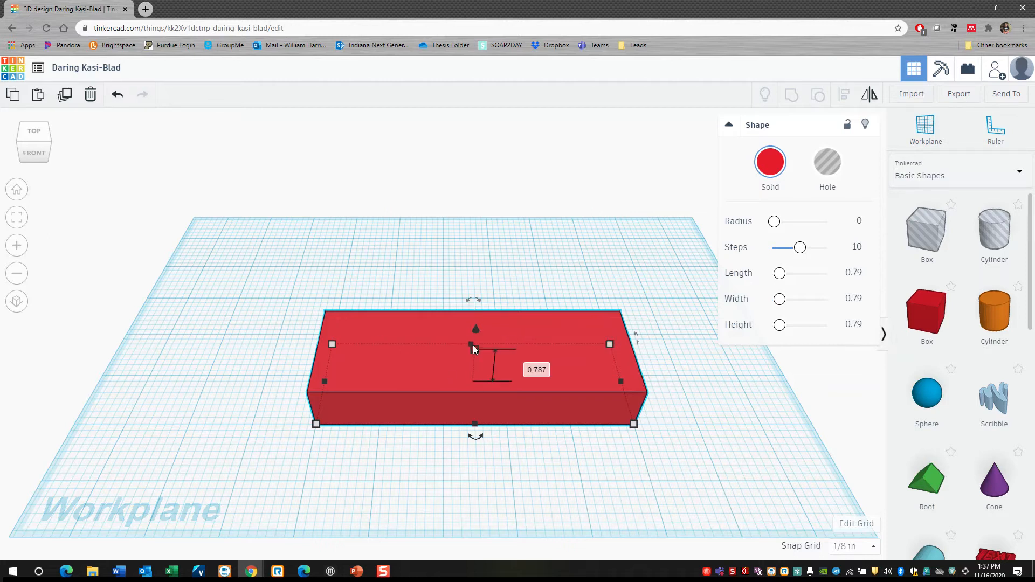
left_click_drag(472, 346, 474, 361)
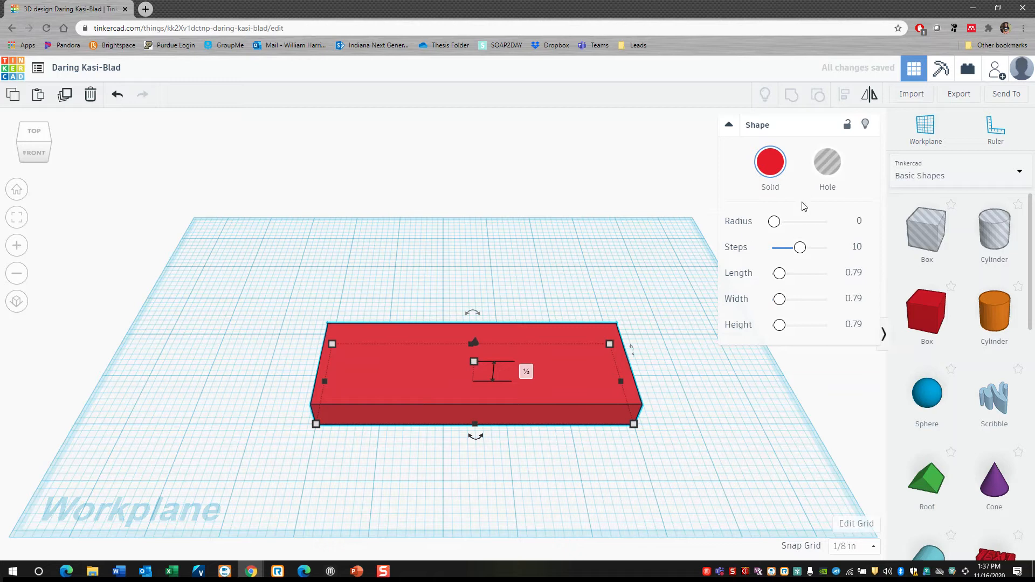
Add a box-shaped hole at the bar's front right corner and rotate it -45° in the horizontal plane
left_click_drag(927, 232, 657, 399)
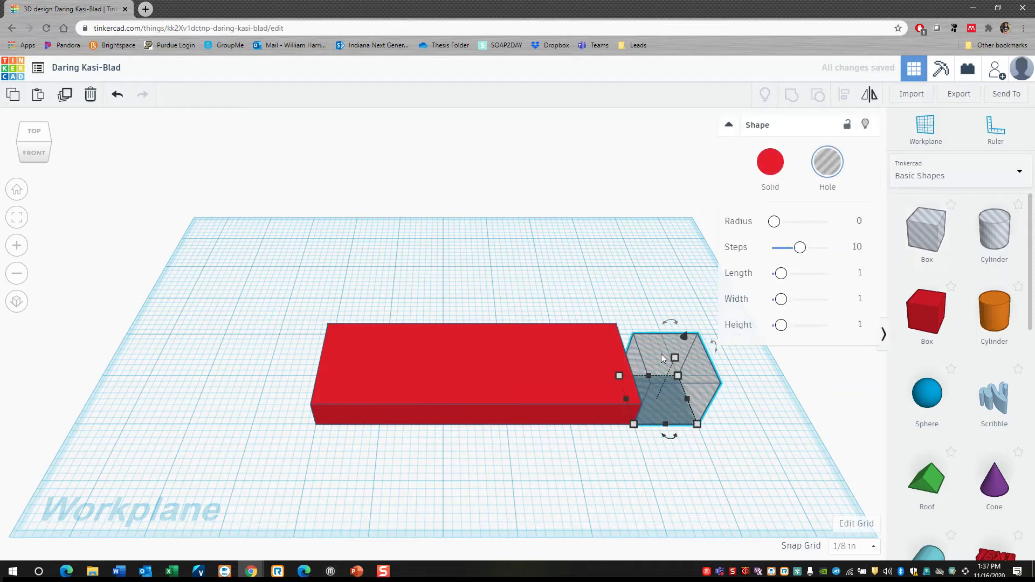
right_click_drag(653, 315, 658, 363)
left_click_drag(651, 455, 694, 459)
left_click(703, 464)
type("-45")
key("Return")
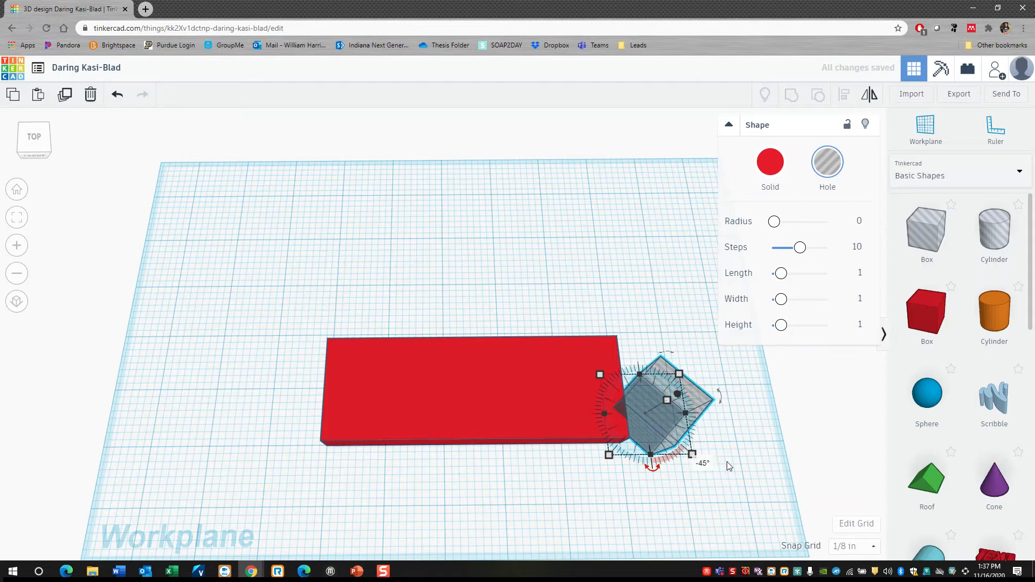
Enlarge the rotated hole box so that it crosses the bar's right end diagonally up to the front corner
left_click_drag(598, 373, 629, 403)
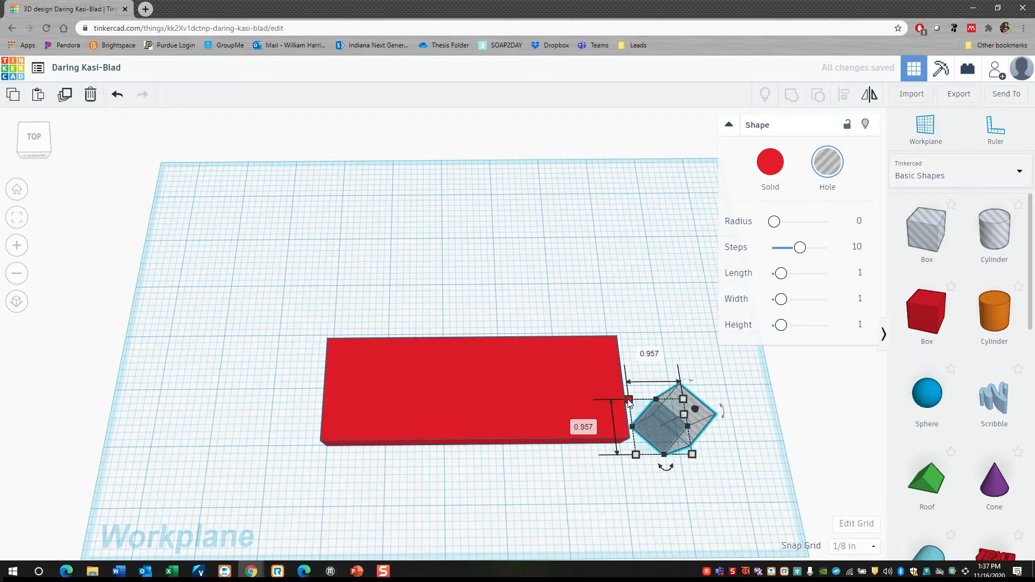
key("ctrl+z")
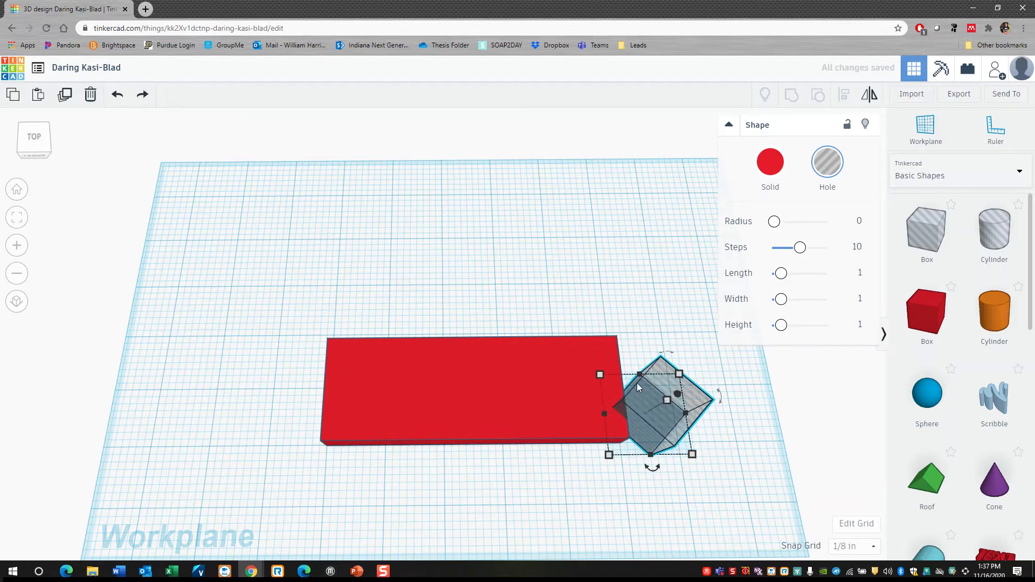
left_click_drag(600, 375, 421, 221)
left_click_drag(552, 294, 642, 284)
mouse_move(467, 309)
right_mouse_down()
mouse_move(423, 254)
mouse_move(423, 238)
mouse_move(492, 215)
mouse_move(530, 219)
mouse_move(436, 273)
mouse_move(447, 308)
right_mouse_up()
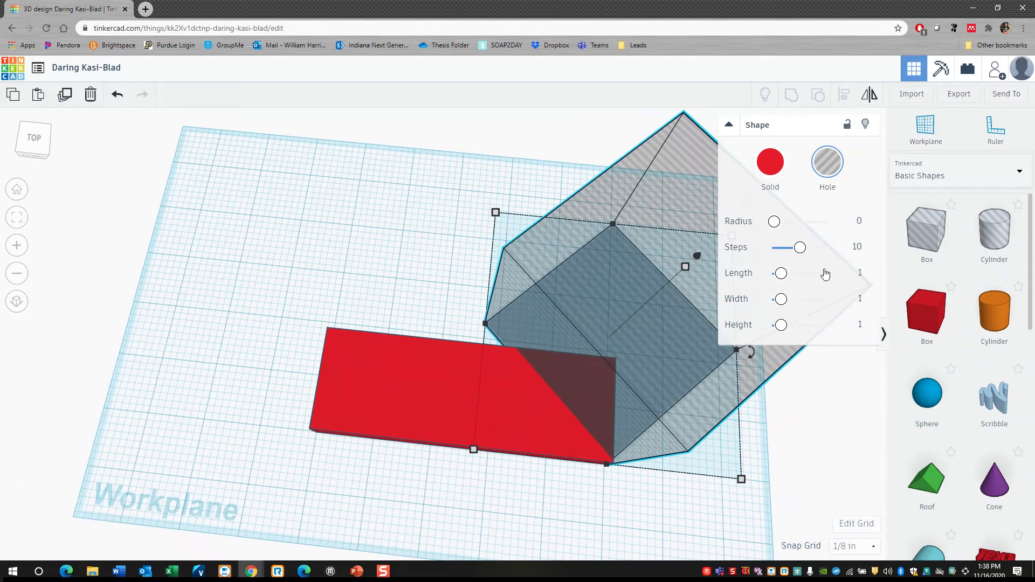
Group the bar with the rotated hole box to cut its right end at 45°
left_click_drag(682, 244, 516, 431)
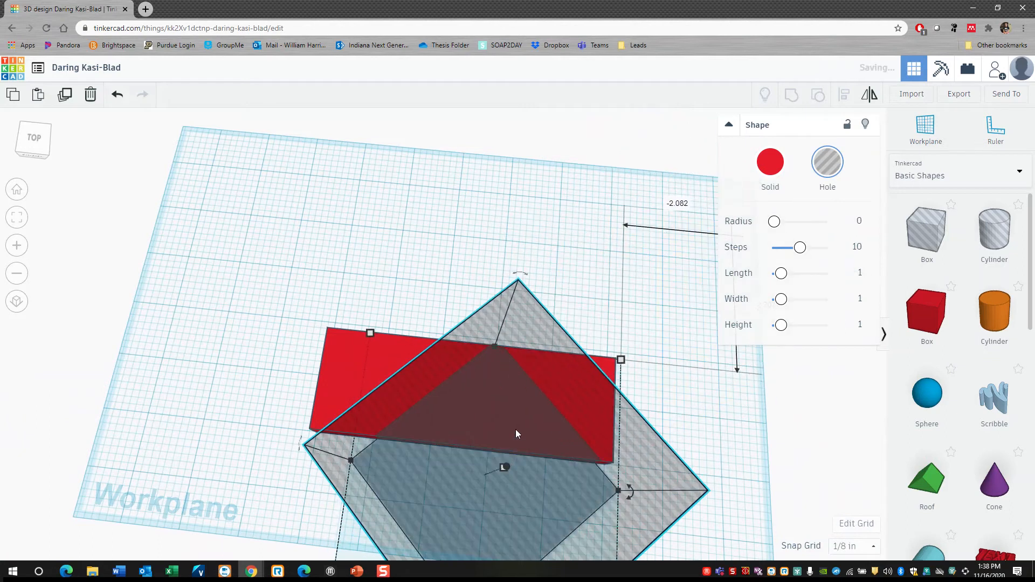
key("ctrl+z")
left_click_drag(251, 159, 723, 548)
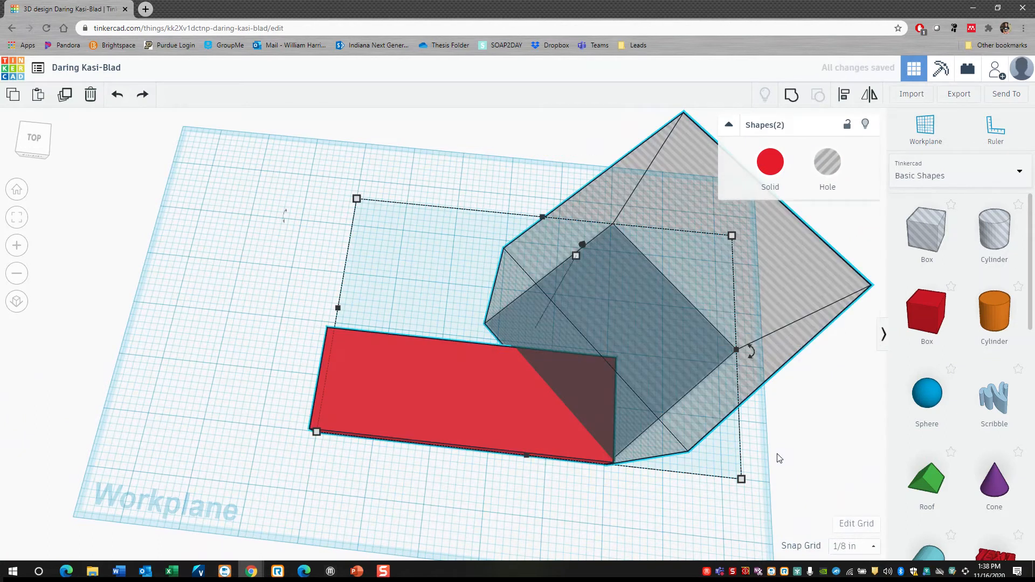
left_click(791, 94)
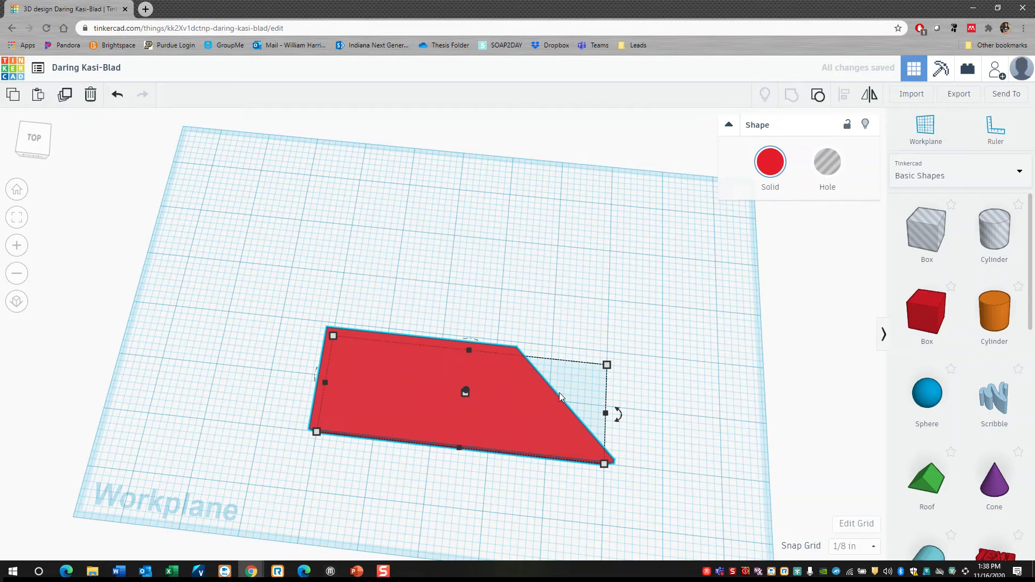
Paste a copy of the mitred bar and flip the copy by 180°
right_click_drag(415, 328, 508, 399)
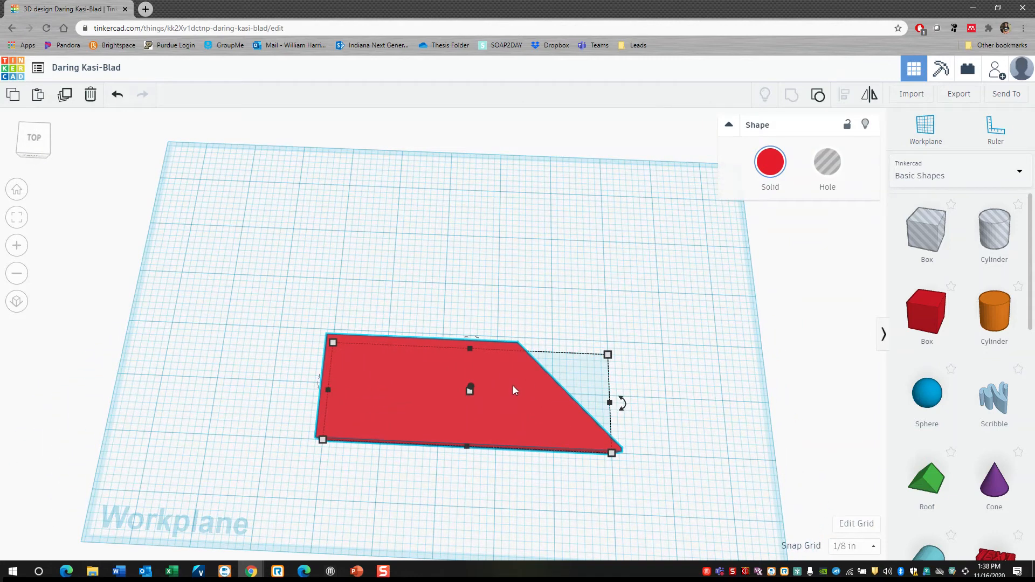
key("ctrl+v")
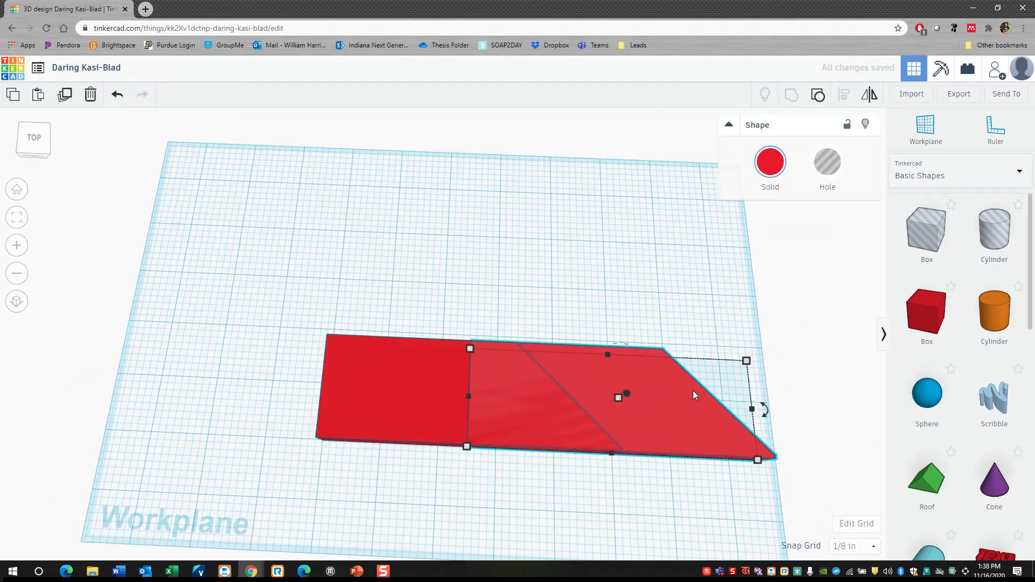
right_click_drag(717, 323, 661, 328)
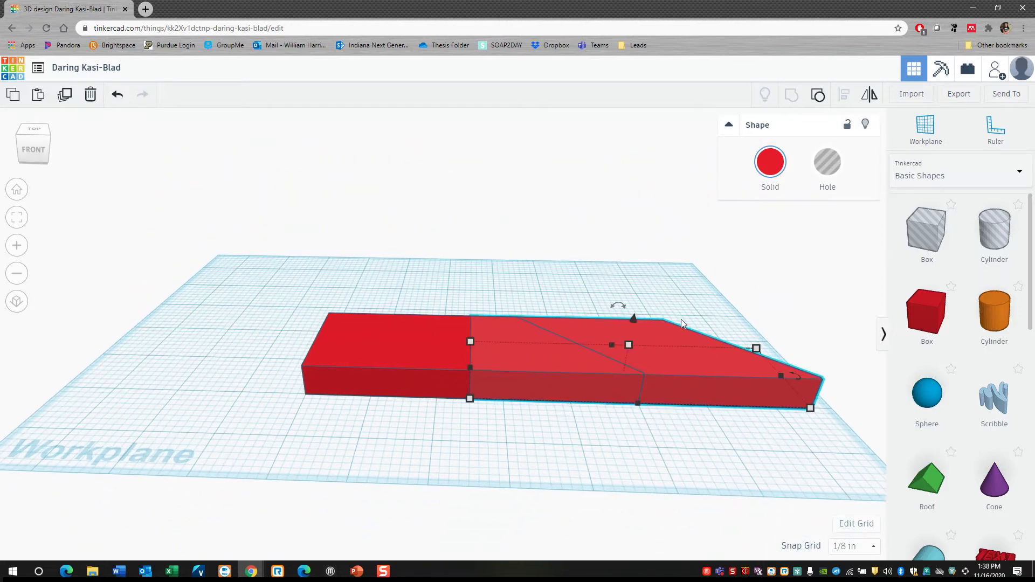
left_click_drag(620, 306, 592, 507)
left_click(588, 504)
type("180")
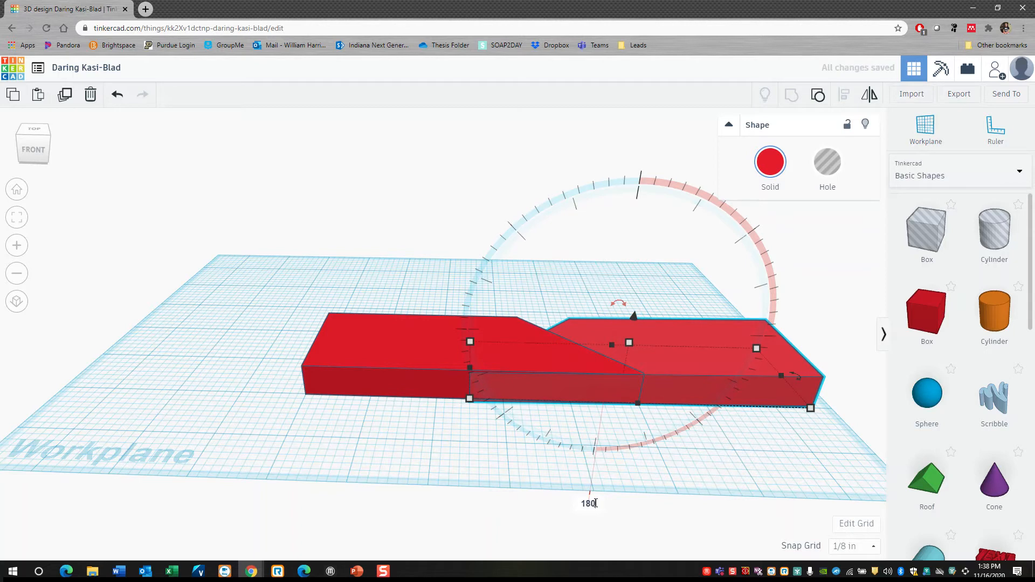
key("Return")
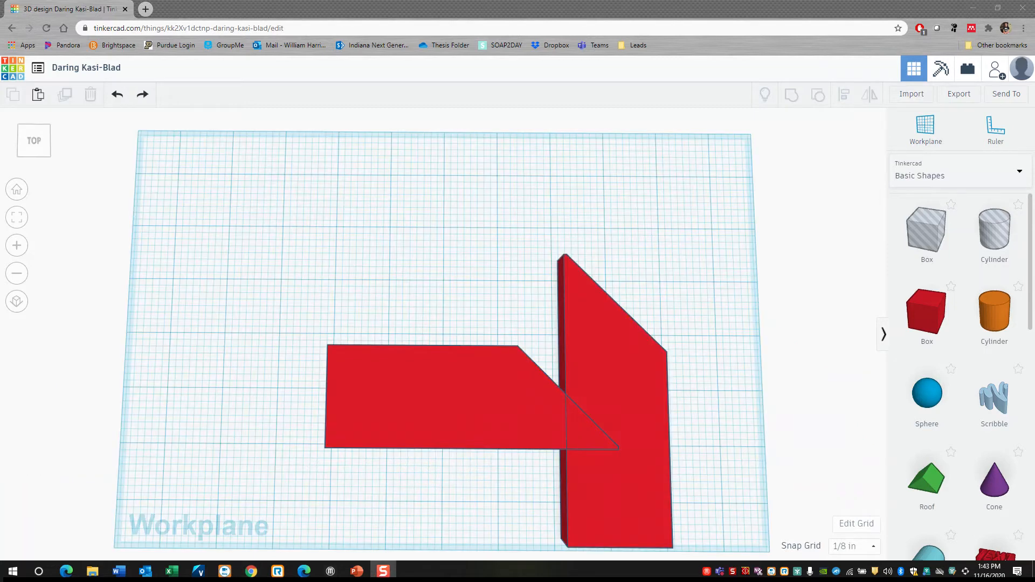
Move the upright copy over the square end of the horizontal bar and group both into an L-shaped corner
left_click_drag(620, 346, 384, 250)
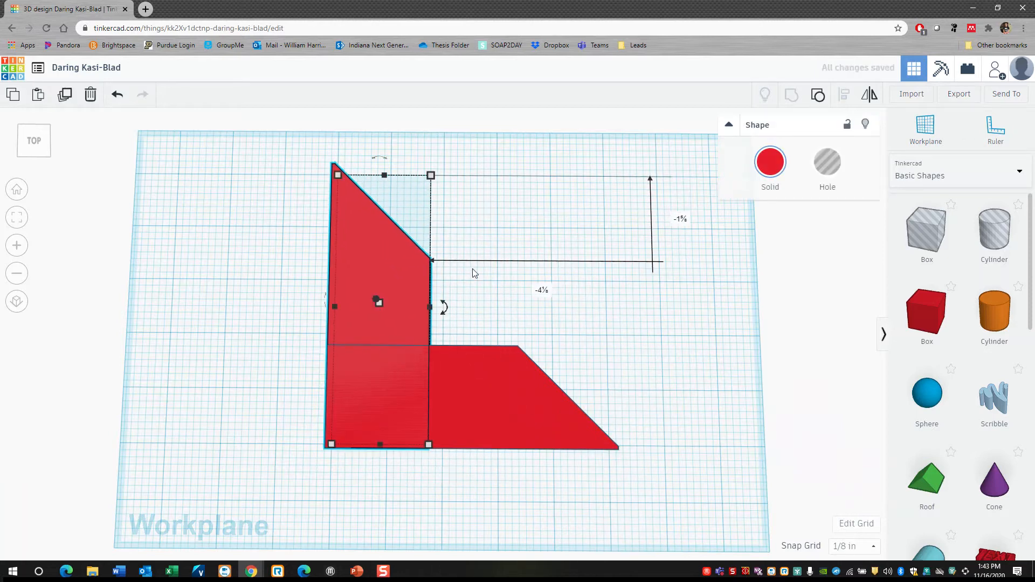
right_click_drag(493, 431, 444, 448)
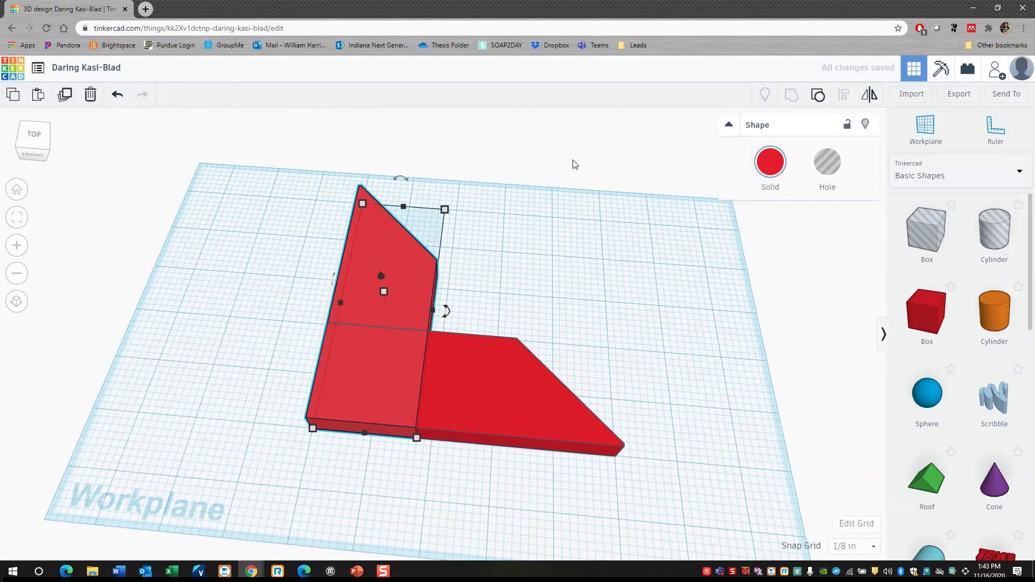
left_click_drag(573, 161, 246, 469)
left_click(792, 96)
right_click_drag(558, 238, 572, 316)
left_click_drag(372, 353, 450, 391)
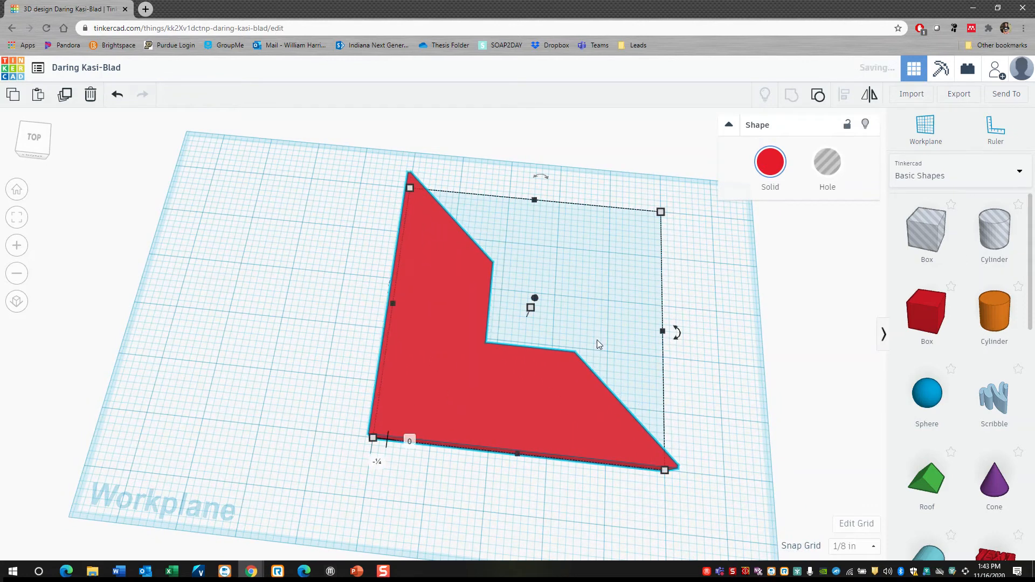
Add a large box-shaped hole behind the L-shaped corner, flatten it into a thin slab and raise it 1/8 in
left_click_drag(927, 229, 678, 188)
scroll(249, 468, "up", 2)
scroll(248, 468, "down", 5)
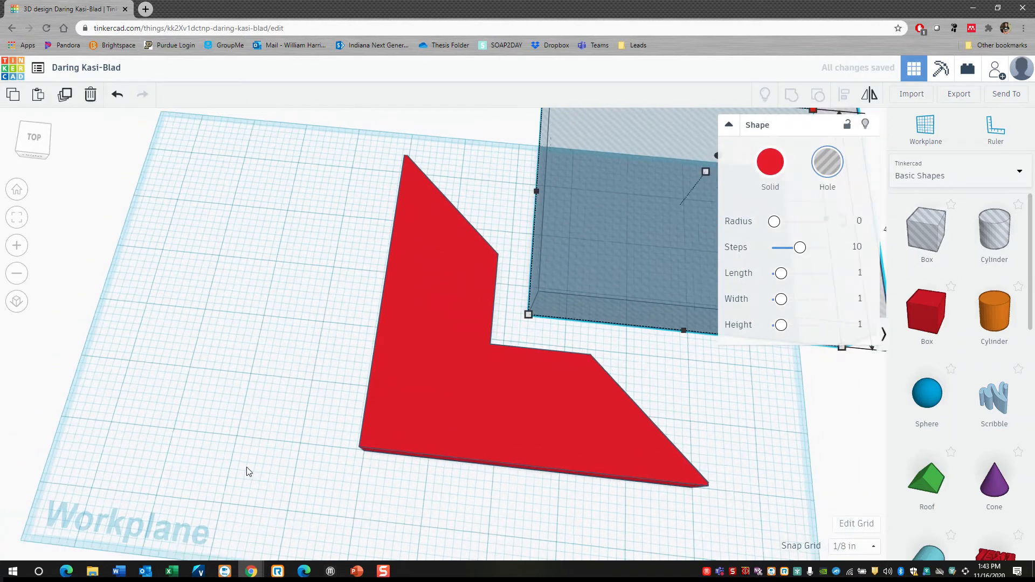
right_click_drag(497, 394, 480, 328)
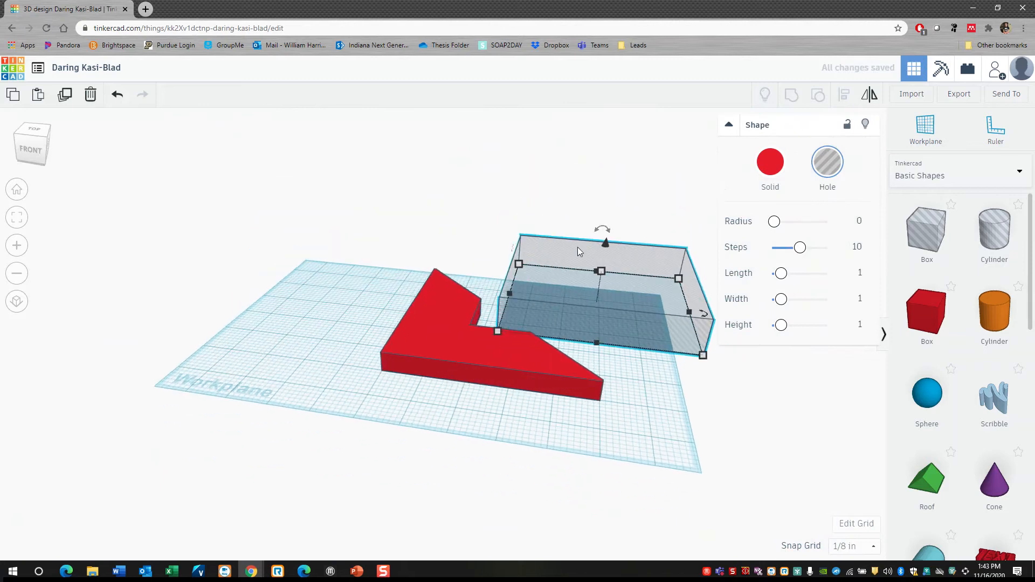
left_click_drag(598, 273, 599, 296)
right_click_drag(619, 384, 640, 377)
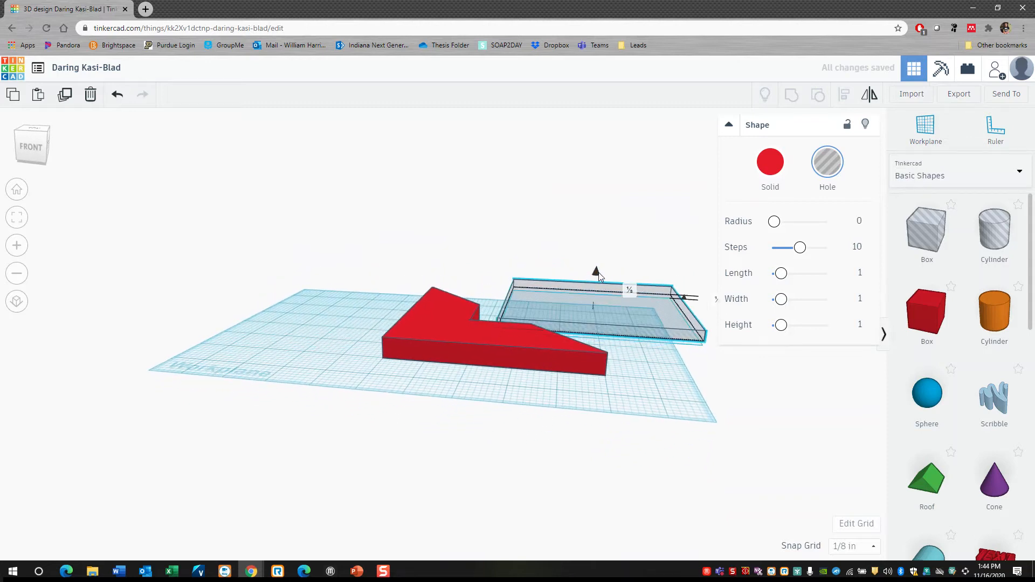
Position the slab hole inside the L-shaped corner, leaving an even margin along both outer edges
right_click_drag(599, 273, 516, 341)
left_click_drag(559, 303, 483, 336)
right_click_drag(555, 303, 558, 354)
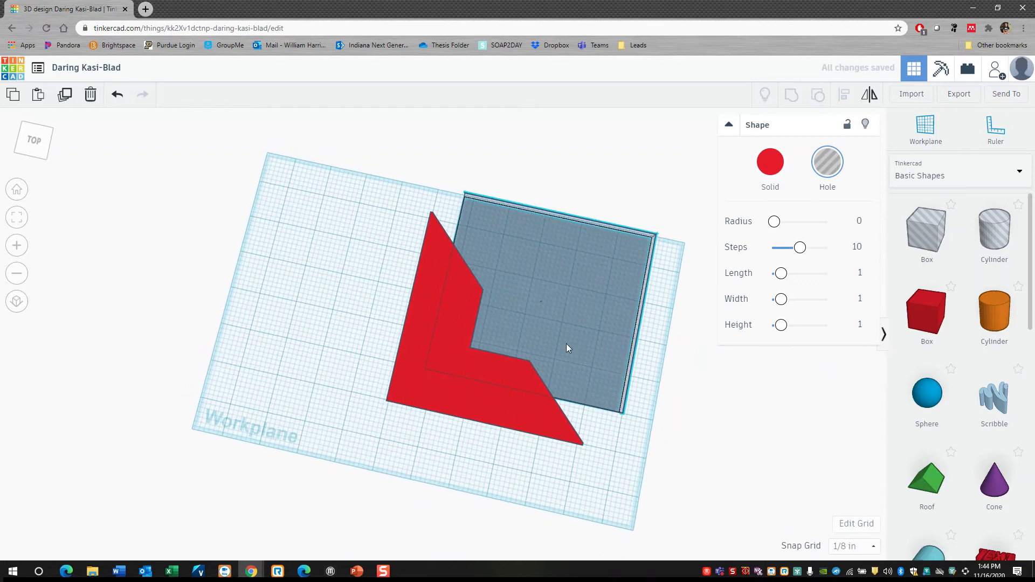
left_click_drag(542, 339, 550, 337)
right_click_drag(485, 388, 506, 399)
left_click(557, 326)
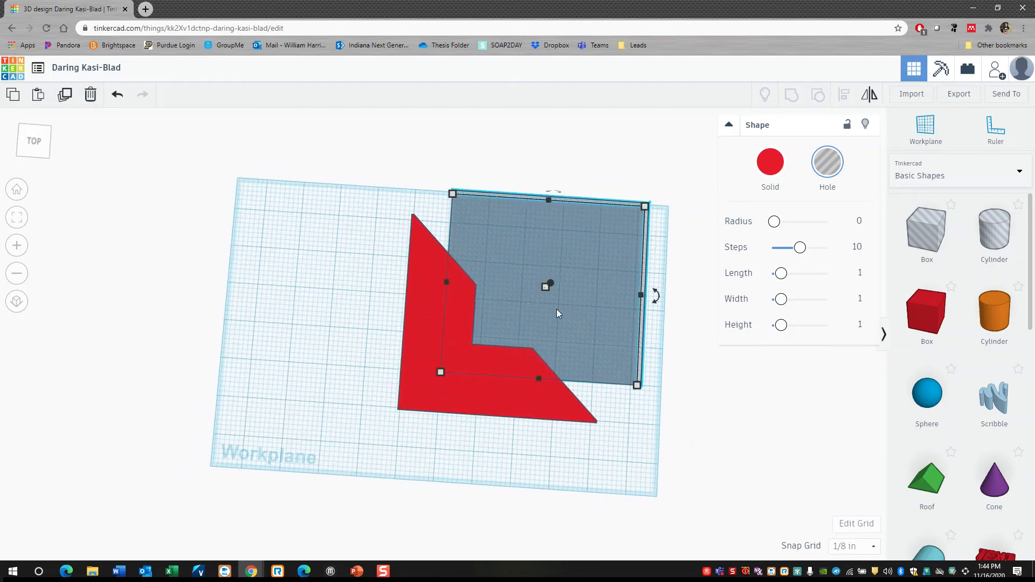
left_click_drag(521, 299, 513, 311)
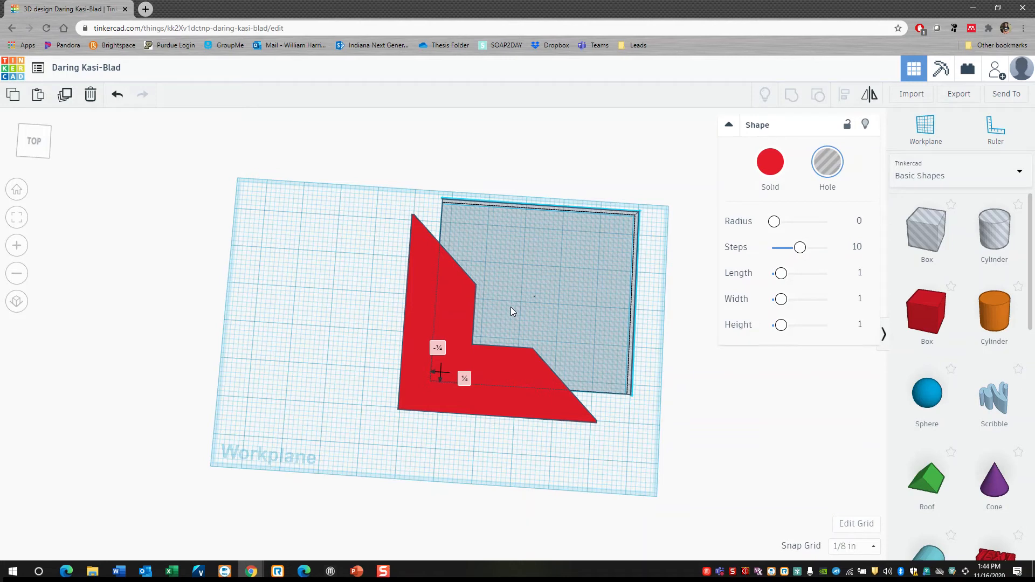
left_click_drag(511, 308, 511, 311)
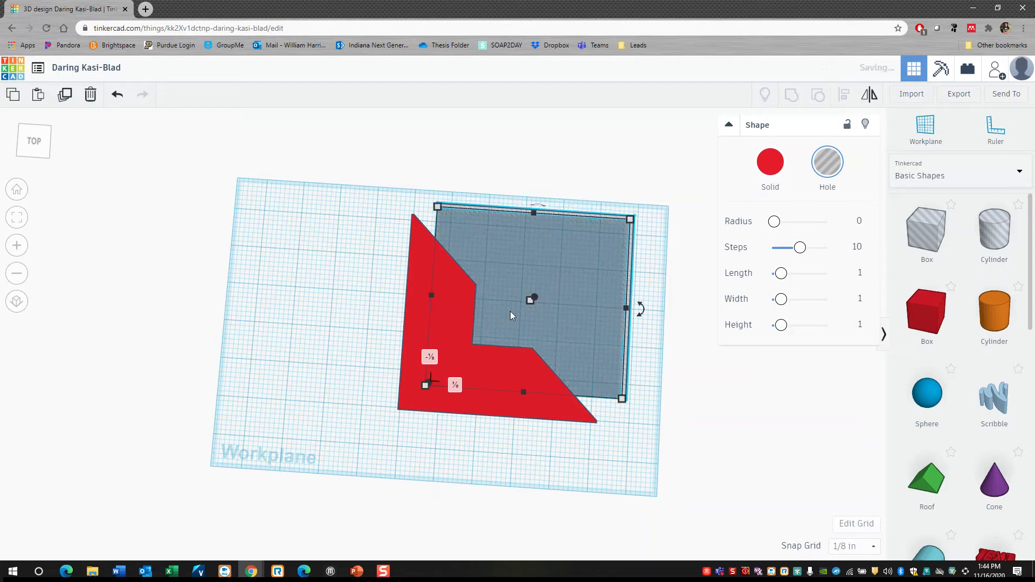
Group the slab hole with the L-shaped corner to cut a slot into its inner sides
left_click(611, 505)
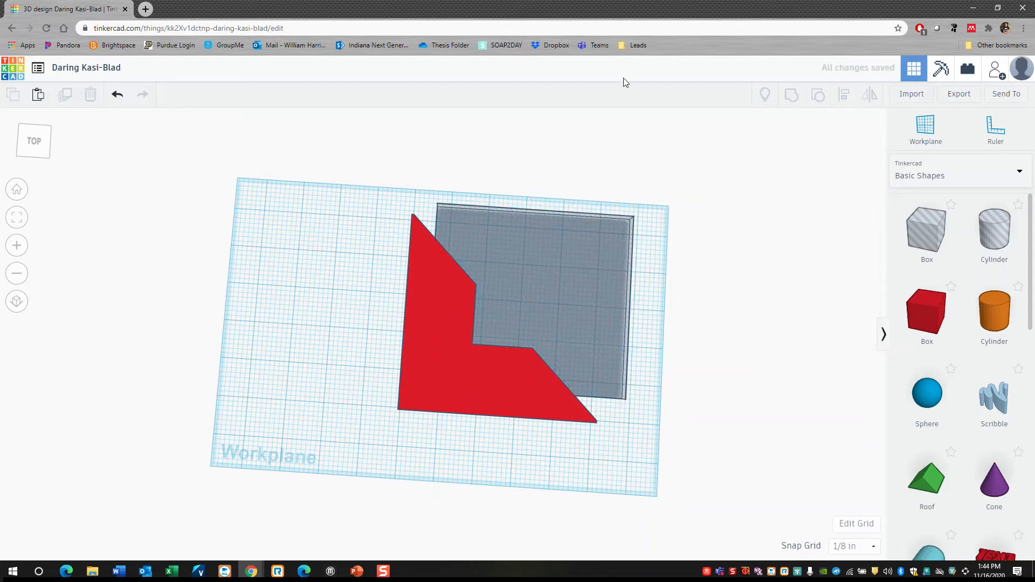
left_click_drag(671, 141, 346, 479)
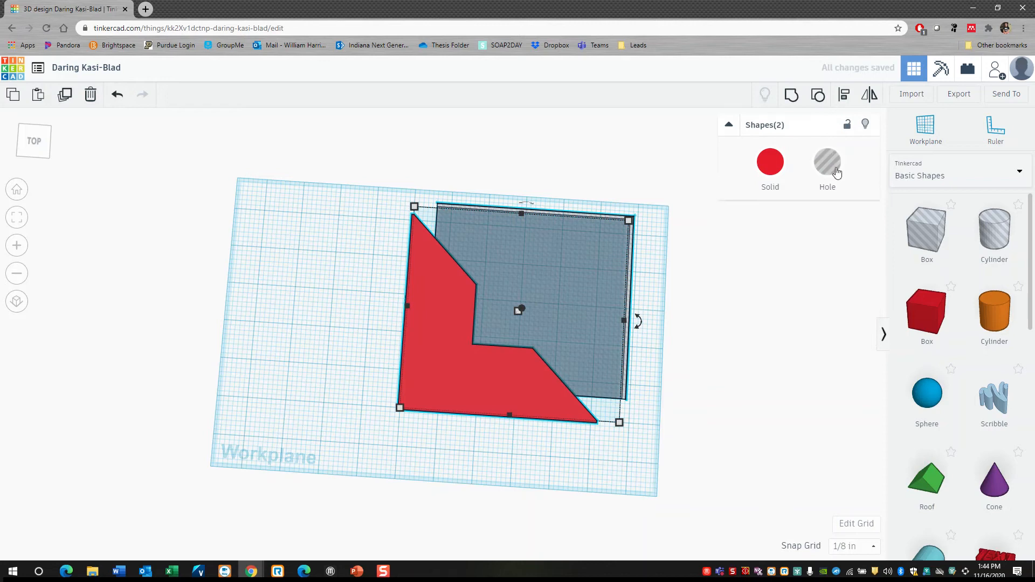
left_click(818, 95)
right_click_drag(527, 256, 515, 215)
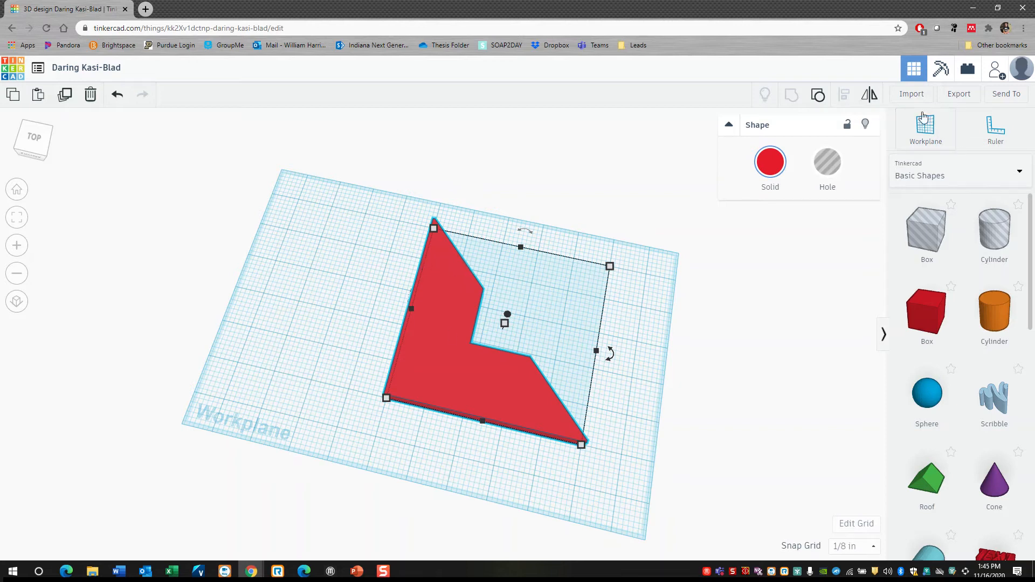
Export the selected corner as an STL file named Picture Corner V2 in the desktop's 3D Prints folder
left_click(958, 96)
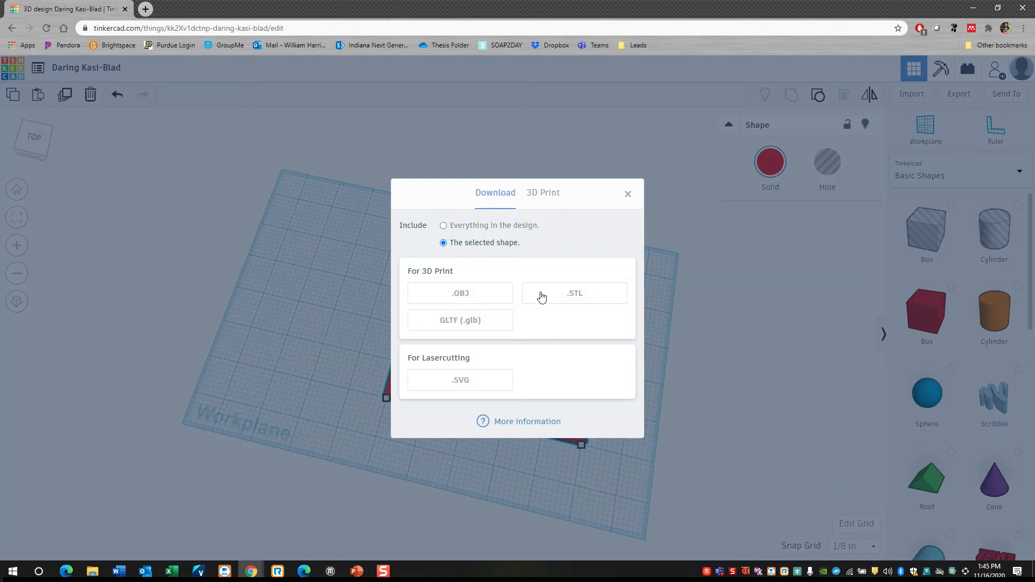
left_click(553, 295)
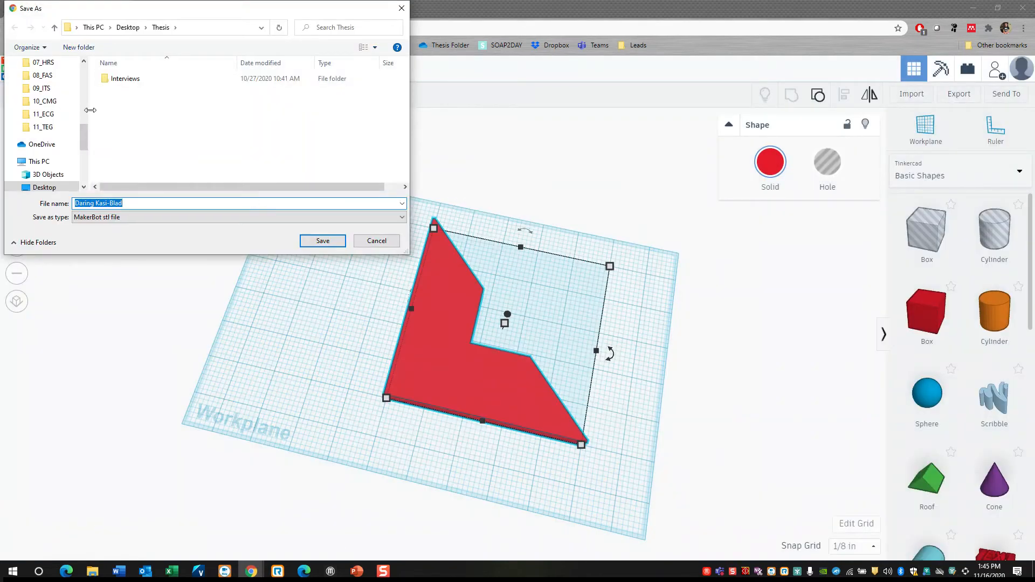
left_click(130, 27)
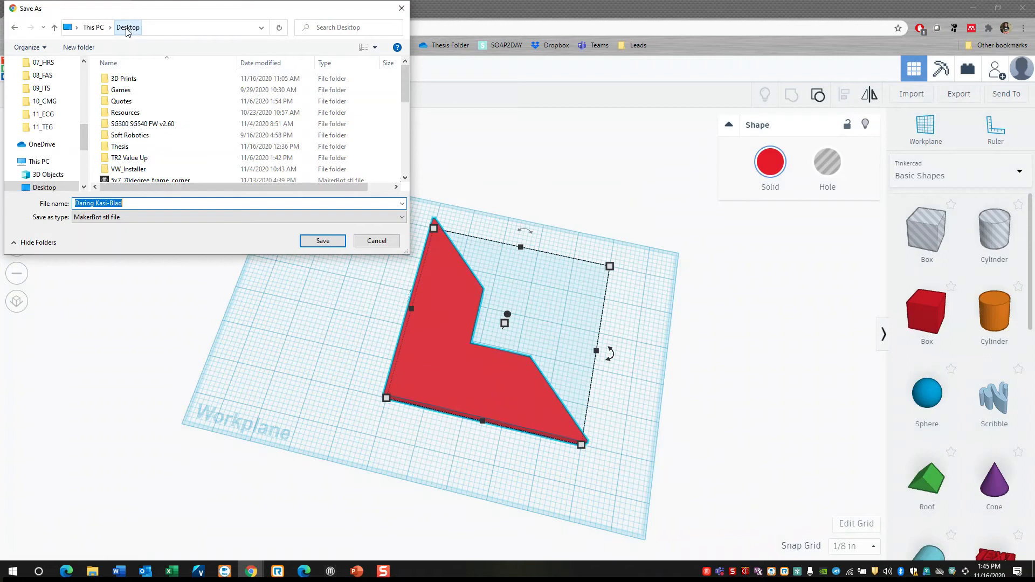
double_click(124, 79)
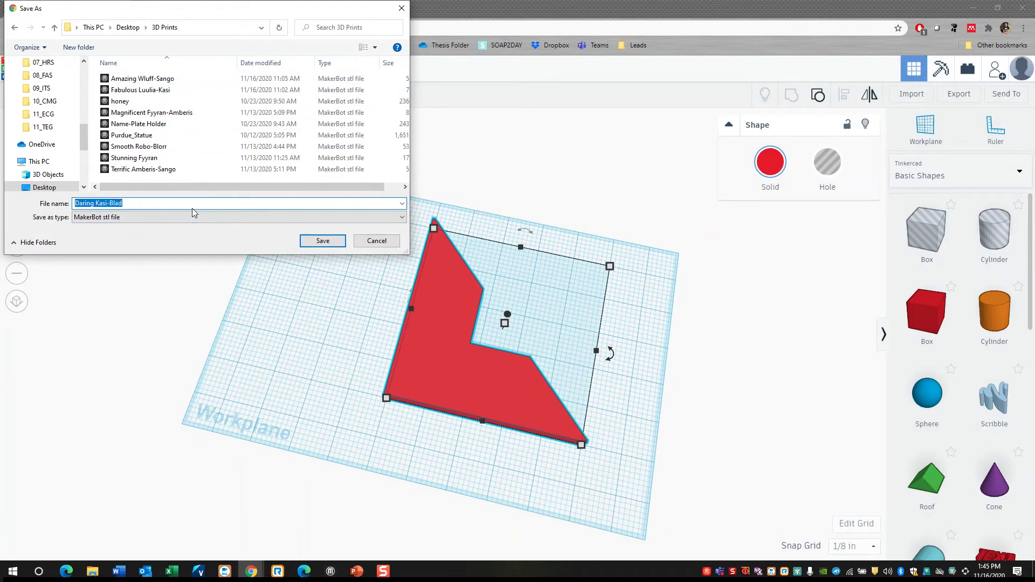
type("Picture Corner V2")
key("Return")
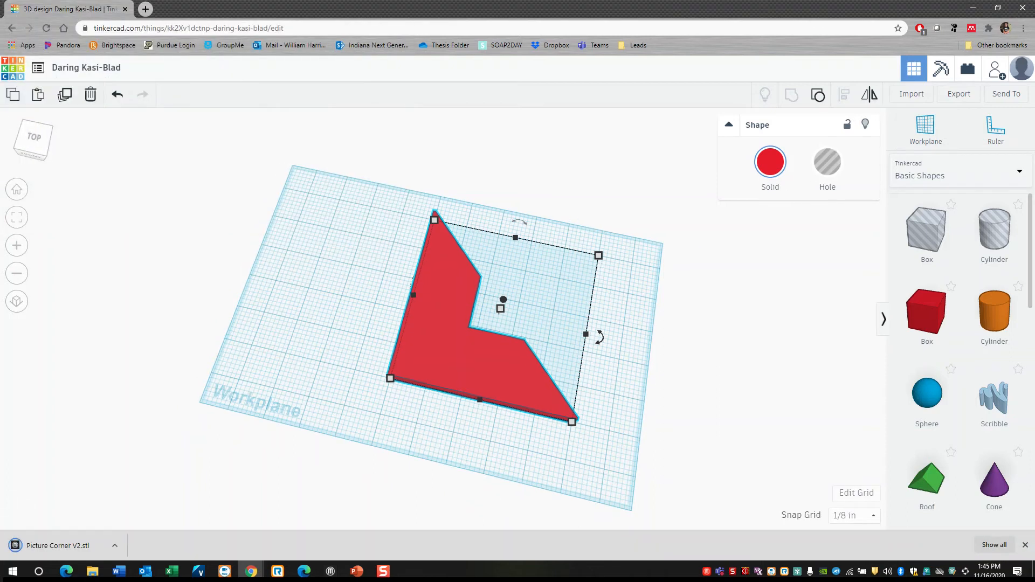
Return to the dashboard and duplicate the Daring Kasi-Blad design, opening the copy for editing
left_click(8, 79)
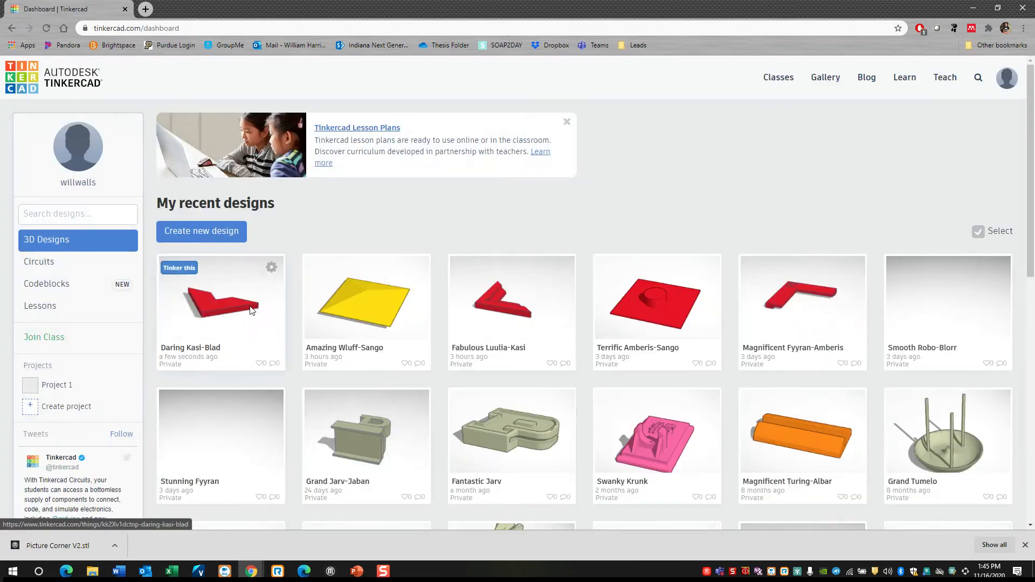
right_click(249, 305)
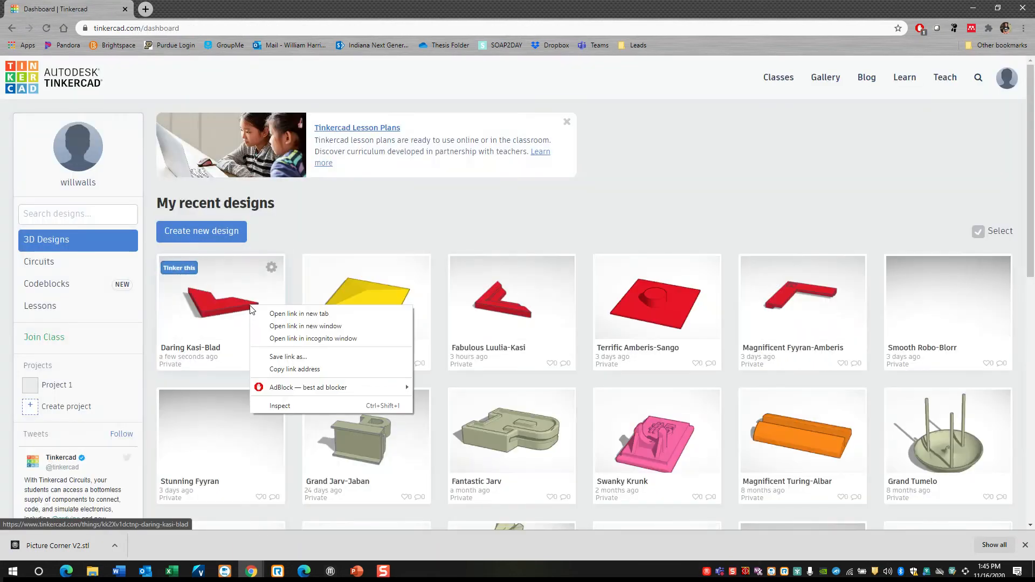
left_click(270, 269)
left_click(285, 299)
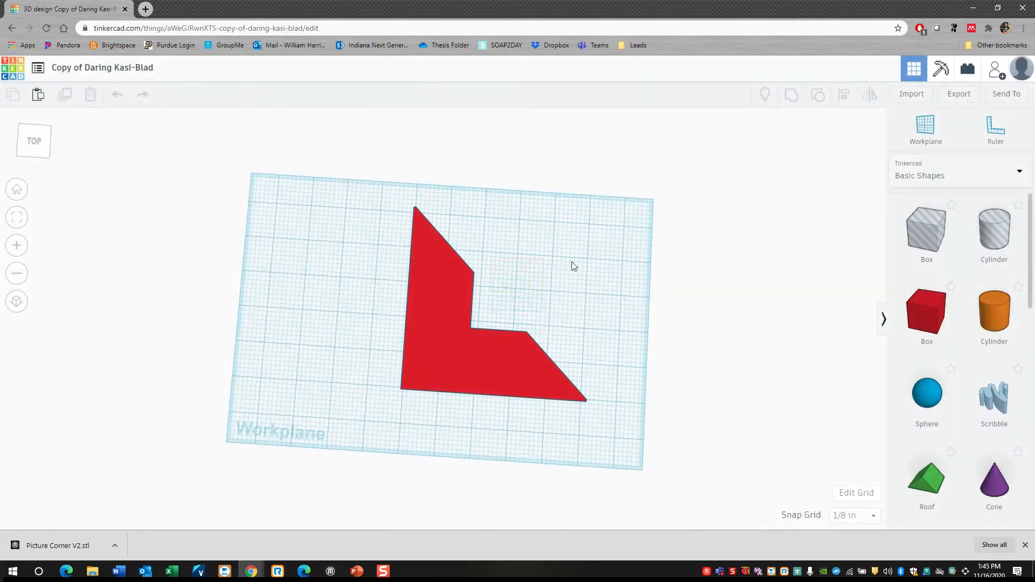
left_click(458, 280)
left_click(869, 97)
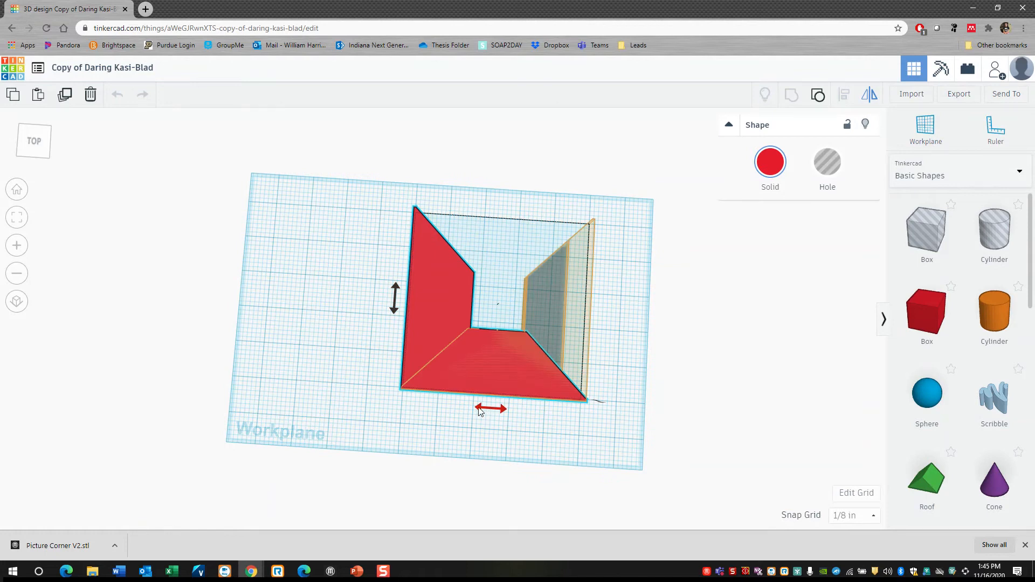
left_click(493, 413)
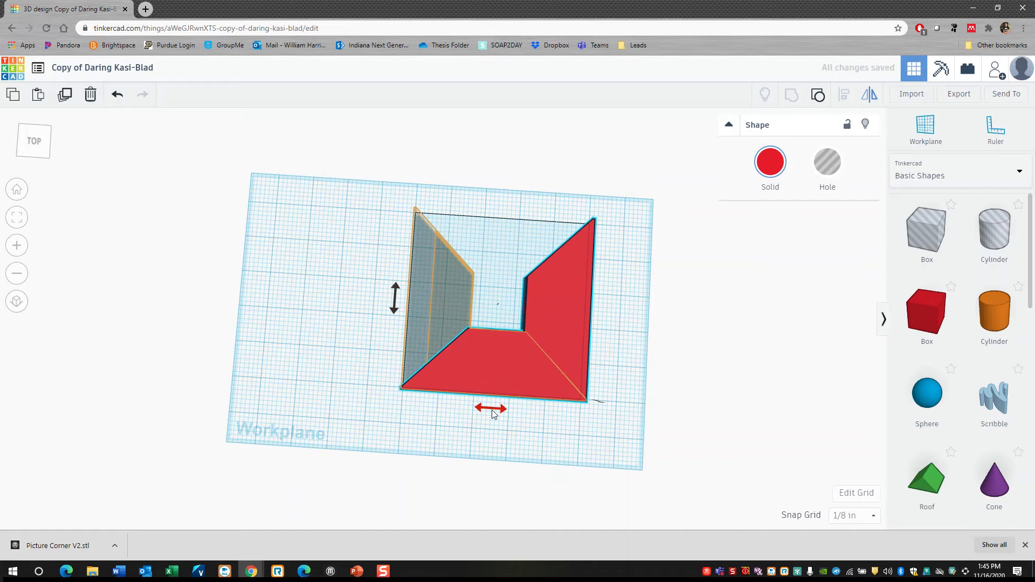
left_click(531, 309)
Make a copy of the L-shaped corner and mirror the copy left to right
left_click_drag(566, 206, 399, 422)
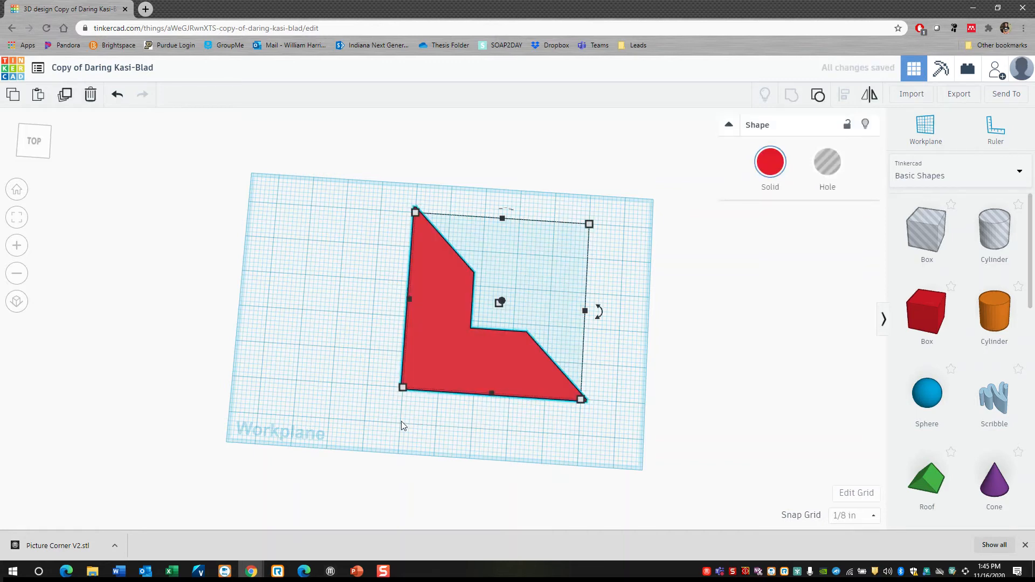
key("ctrl+v")
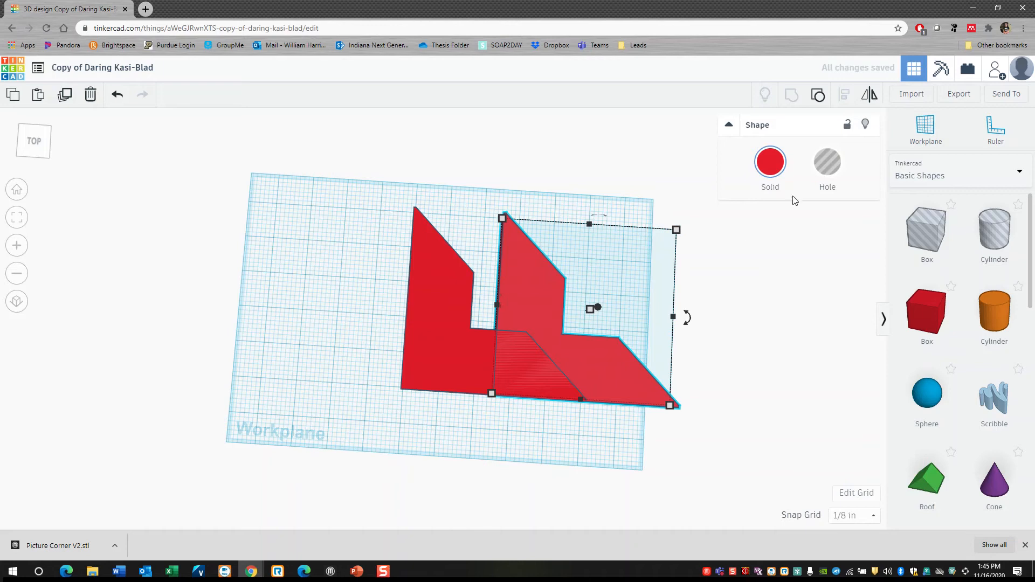
left_click(870, 100)
left_click(580, 415)
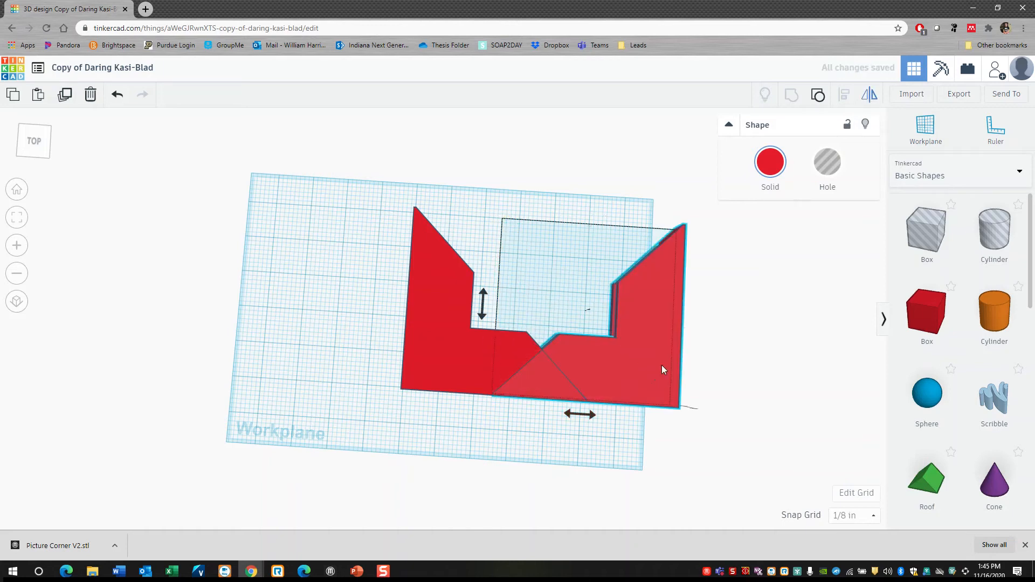
Place the original and mirrored corners back to back along their outer edges and group them into one centre piece
left_click_drag(669, 325, 468, 349)
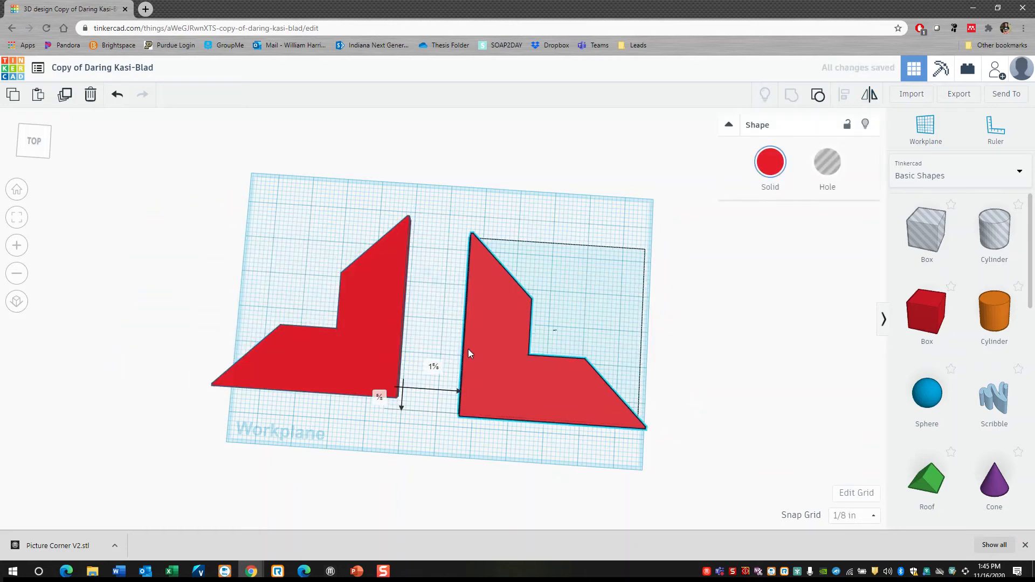
left_click(354, 324)
left_click_drag(365, 323, 404, 306)
left_click_drag(474, 321, 467, 305)
left_click_drag(580, 220, 222, 405)
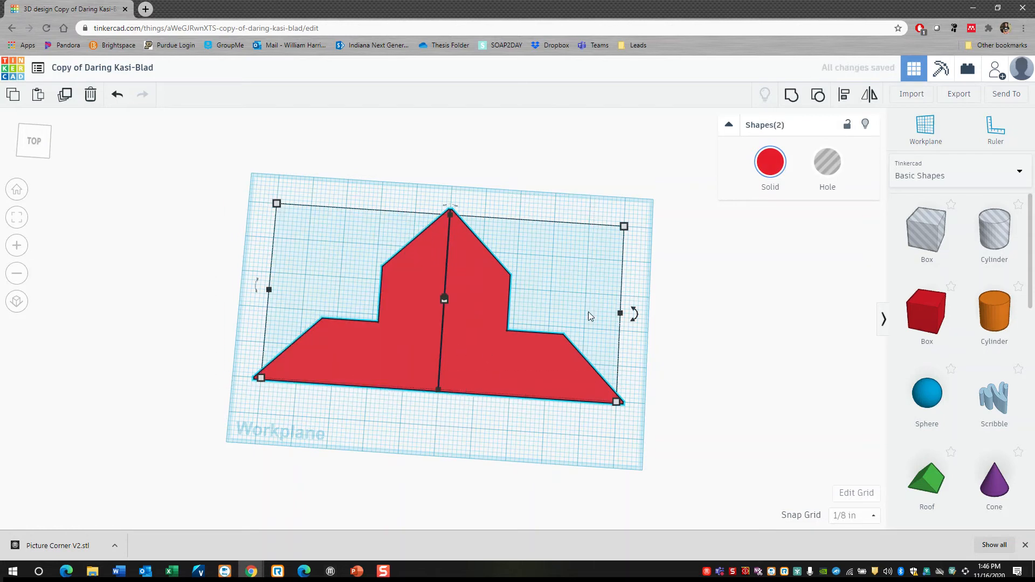
left_click(818, 96)
left_click(588, 190)
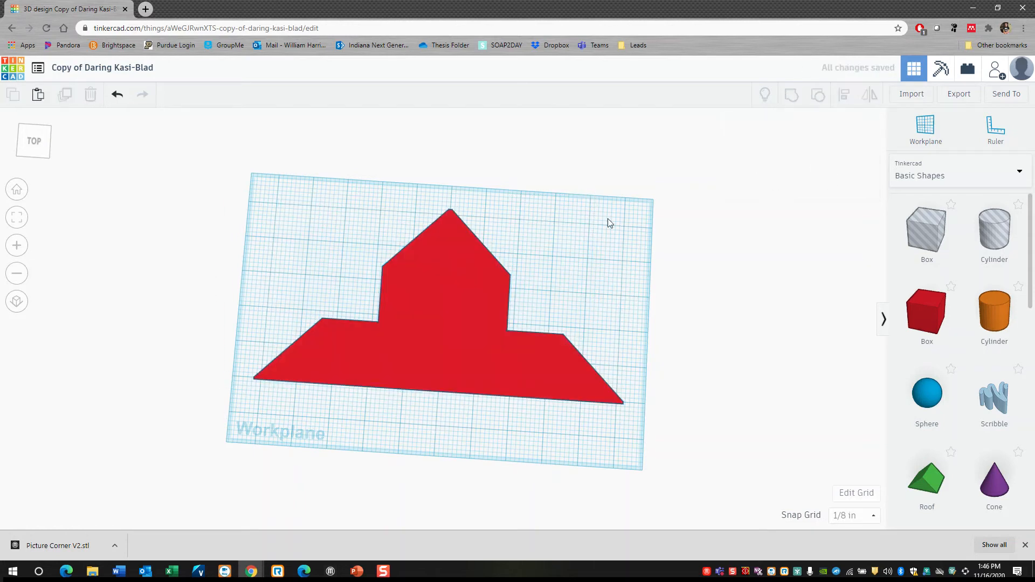
Add a cylinder hole at the middle of the centre piece's long straight edge and resize its base to 1/2 by 1/2 in
right_click_drag(555, 250, 559, 287)
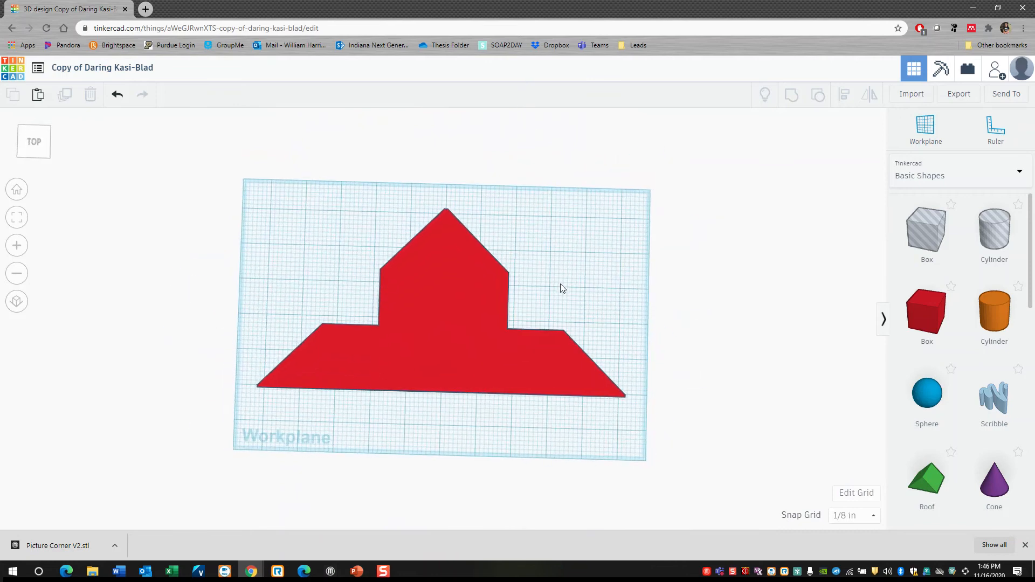
left_click(998, 238)
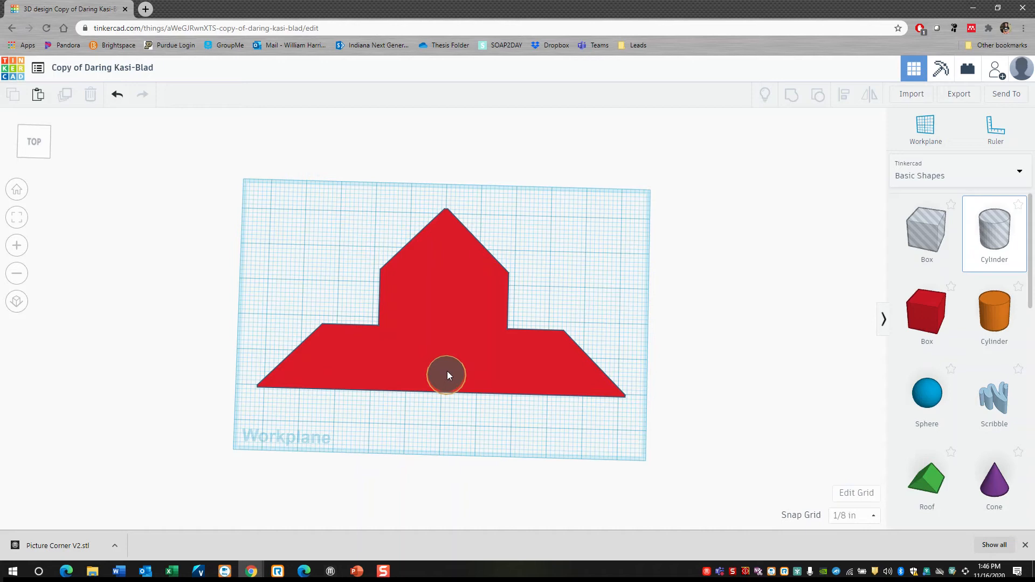
left_click(448, 376)
left_click_drag(450, 367, 447, 374)
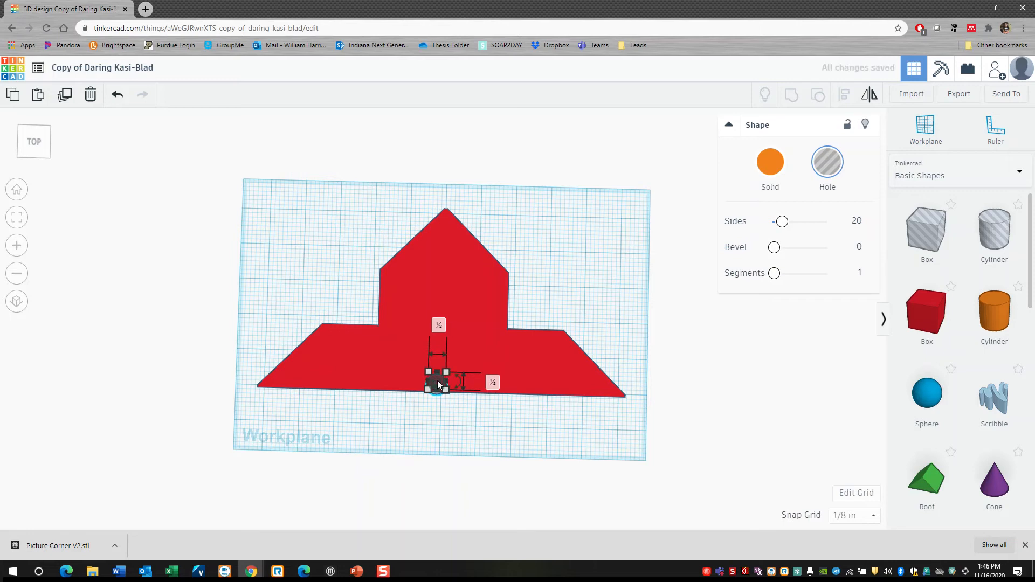
Extend the cylinder hole above the centre piece's top face and adjust its position beside the long straight edge
right_click_drag(476, 422, 478, 289)
left_click_drag(435, 294, 451, 222)
right_click_drag(510, 290, 494, 344)
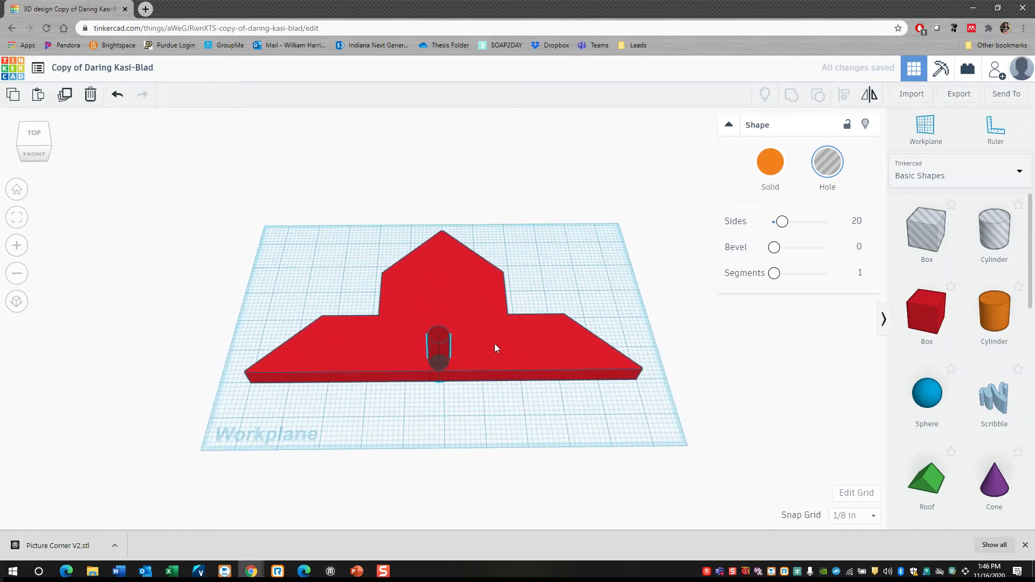
left_click(504, 393)
right_click_drag(504, 393, 485, 411)
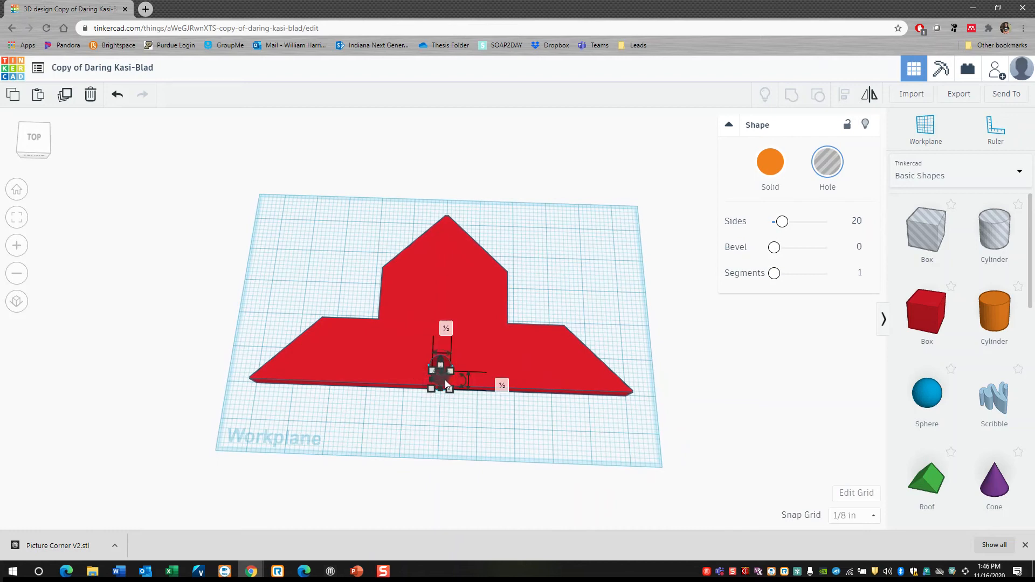
mouse_move(445, 371)
right_mouse_down()
mouse_move(482, 402)
mouse_move(483, 370)
mouse_move(409, 323)
mouse_move(475, 253)
mouse_move(484, 295)
mouse_move(490, 212)
mouse_move(475, 394)
mouse_move(441, 372)
right_mouse_up()
left_click_drag(441, 369, 443, 351)
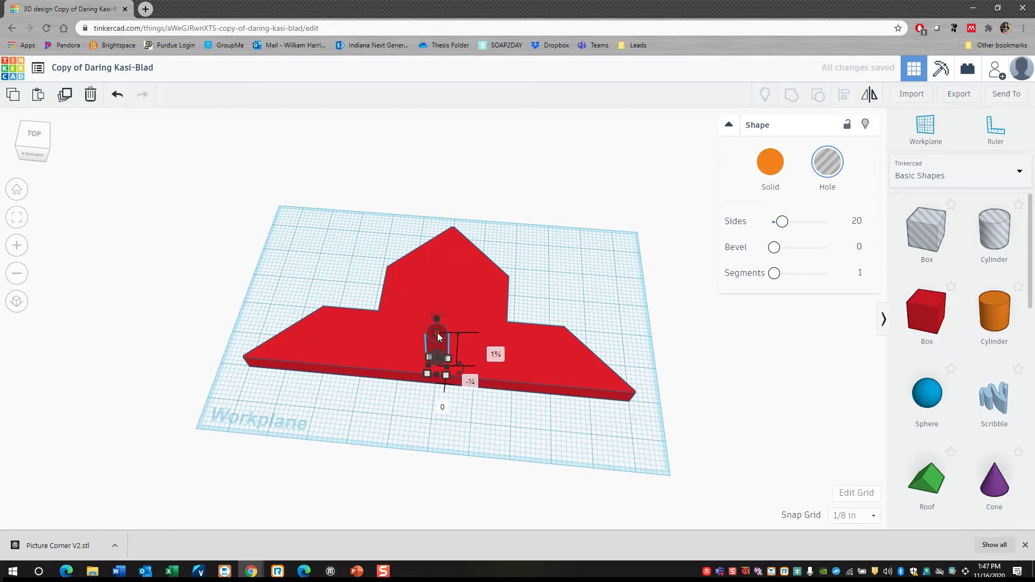
Reduce the cylinder hole's height to 1/4 in and group it with the centre piece to cut the recess
right_click_drag(478, 365, 486, 297)
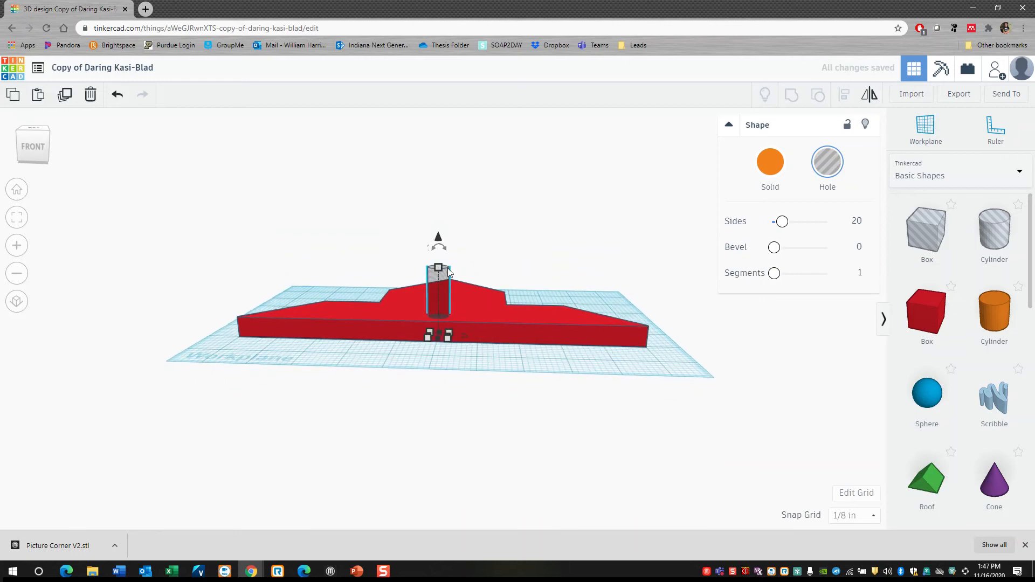
left_click_drag(439, 268, 439, 325)
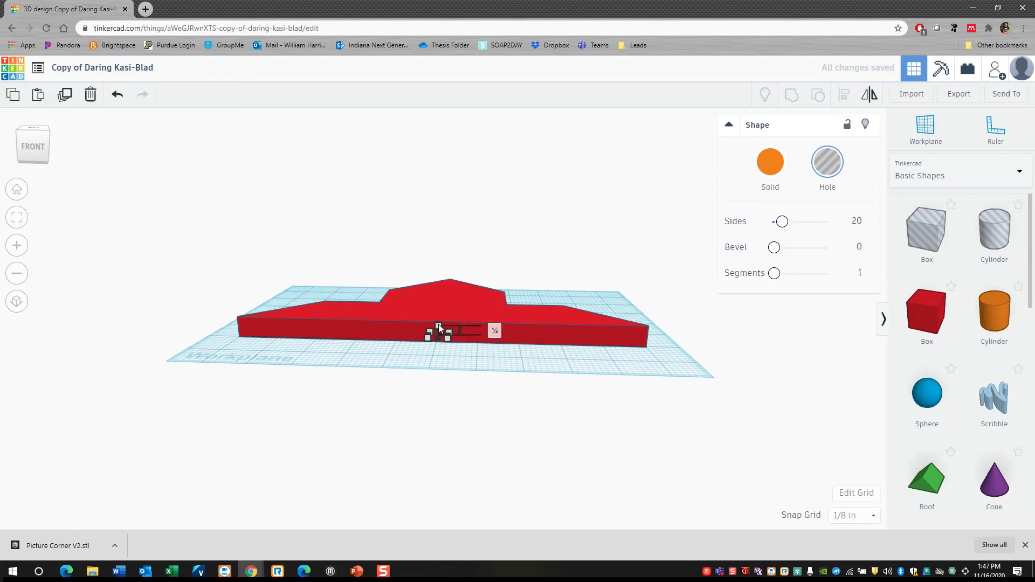
right_click_drag(439, 324, 488, 351)
left_click_drag(607, 234, 235, 511)
left_click(792, 96)
Export the centre piece as an STL file named Center Piece V1 in the 3D Prints folder
right_click_drag(527, 210, 539, 264)
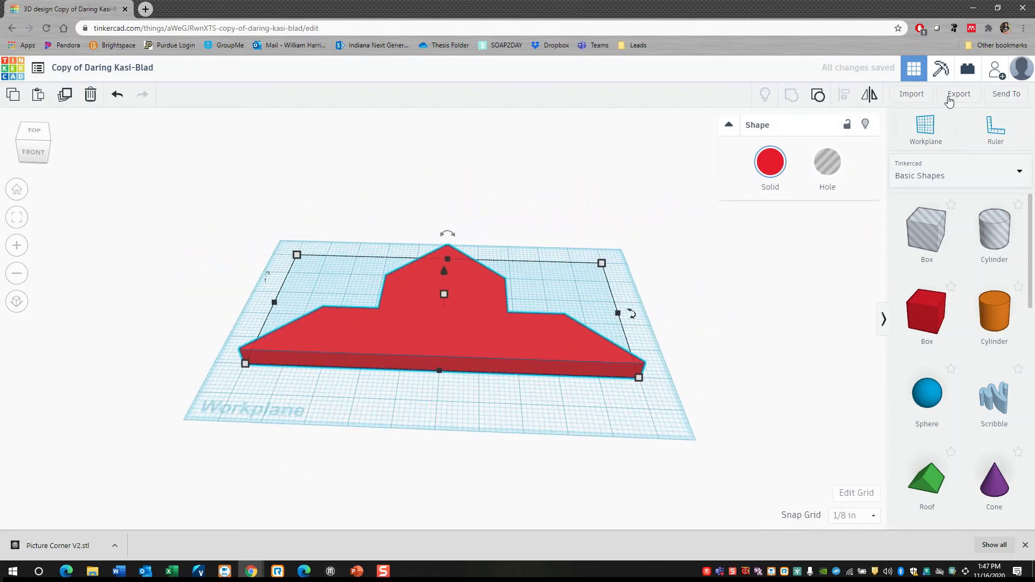
left_click(956, 95)
left_click(574, 277)
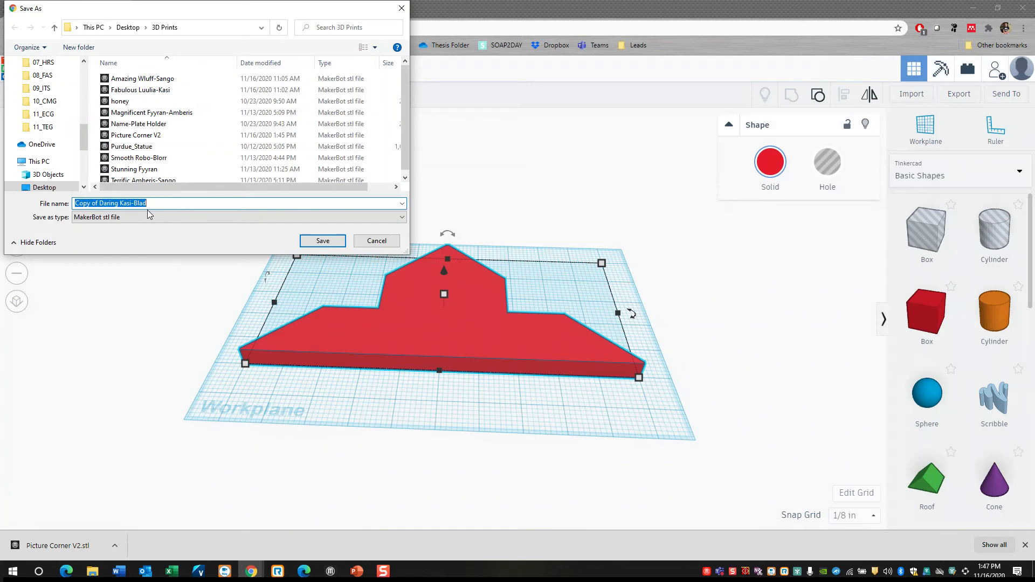
type("Cne")
type("1")
key("Return")
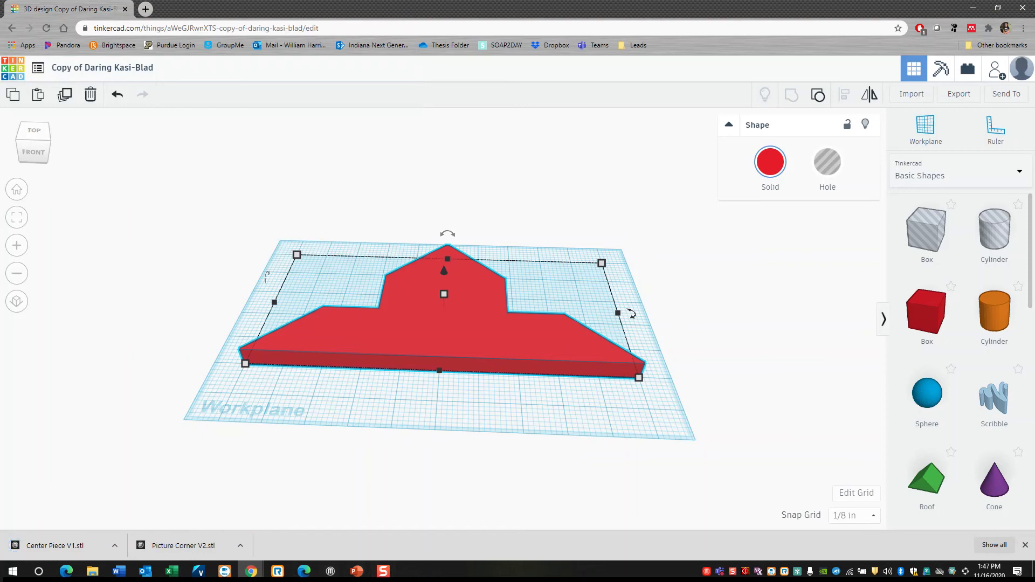
Switch to MakerBot Print, leave the print preview and delete both old models from the build plate
key("alt+Tab")
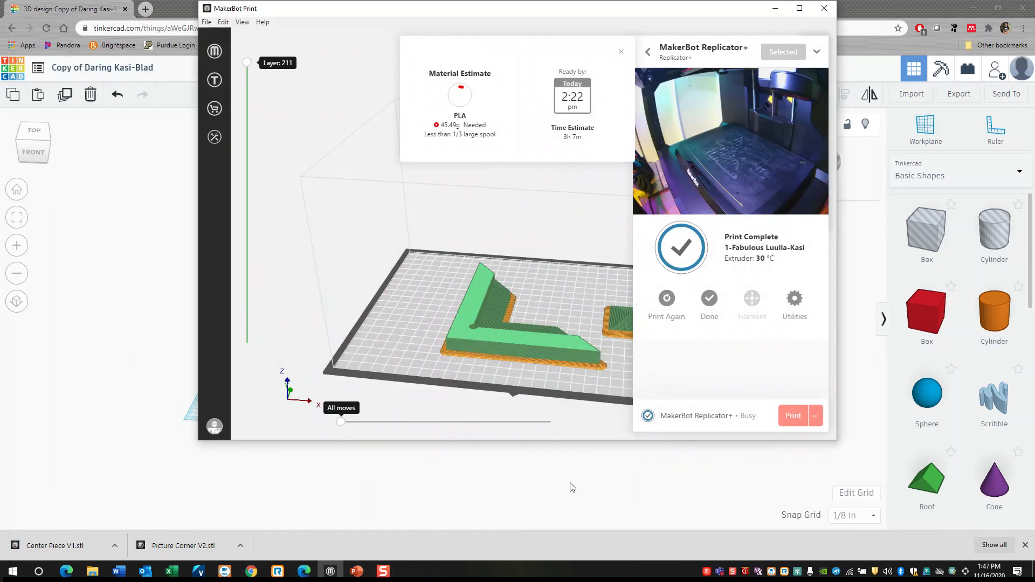
left_click(623, 381)
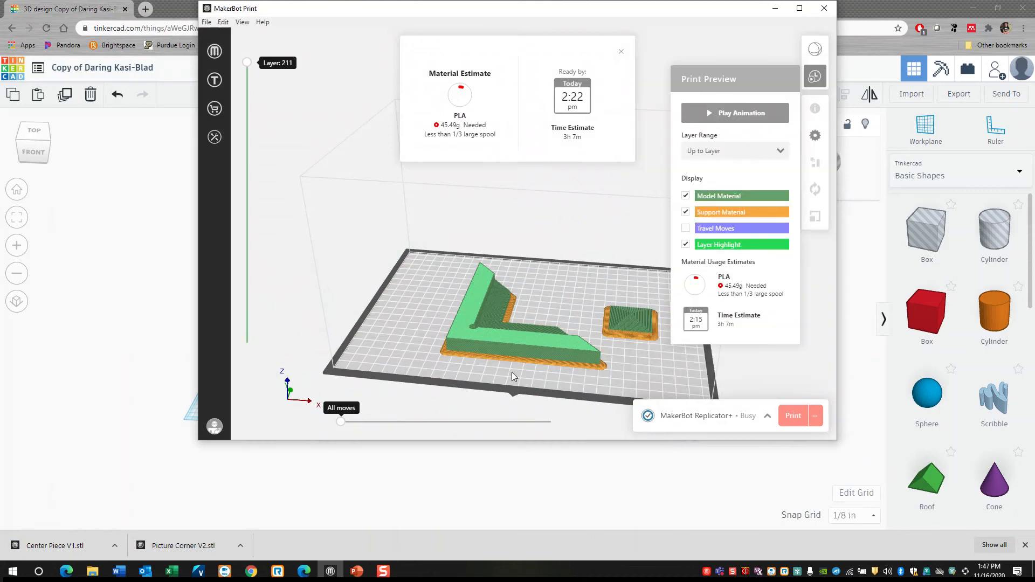
left_click(815, 62)
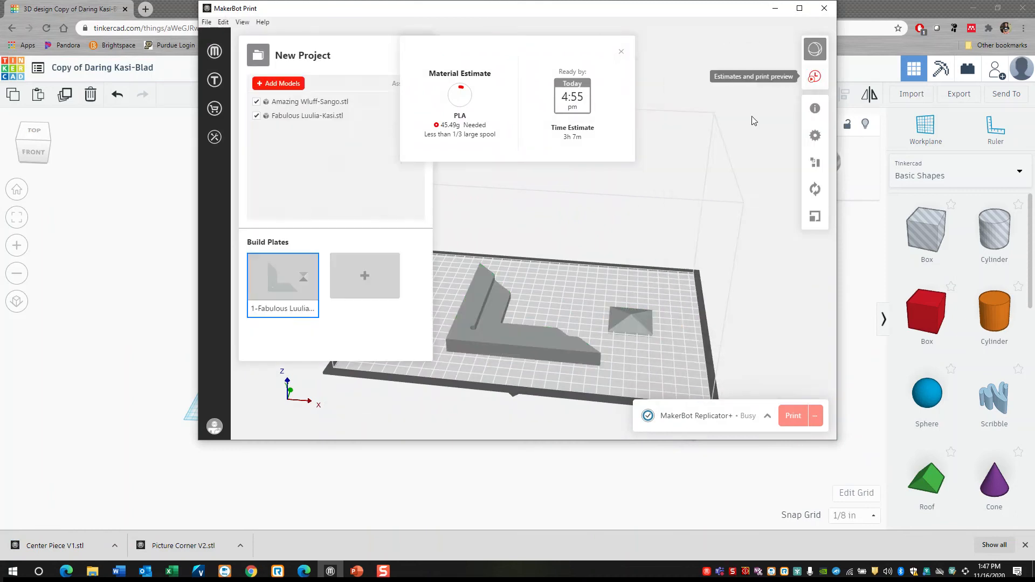
left_click(497, 344)
key("Delete")
left_click(630, 322)
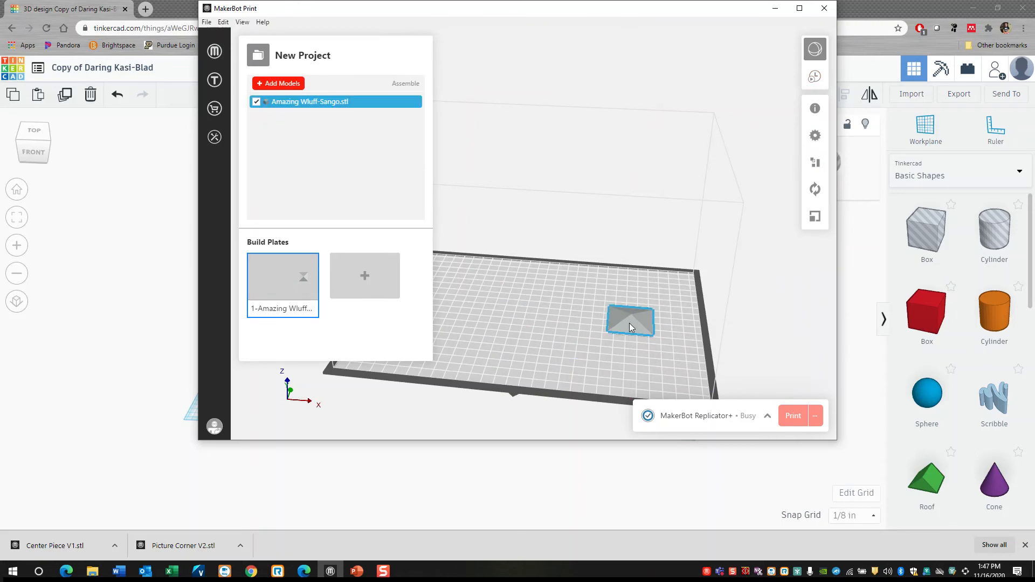
key("Delete")
Add the Picture Corner V2 and Center Piece V1 models to the print project and select the centre piece
left_click(281, 93)
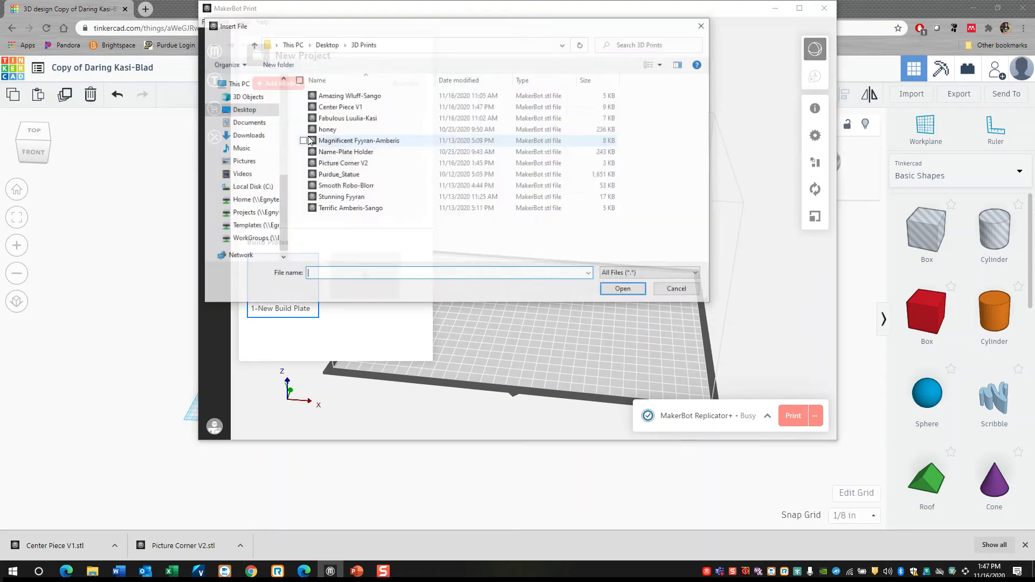
left_click(348, 164)
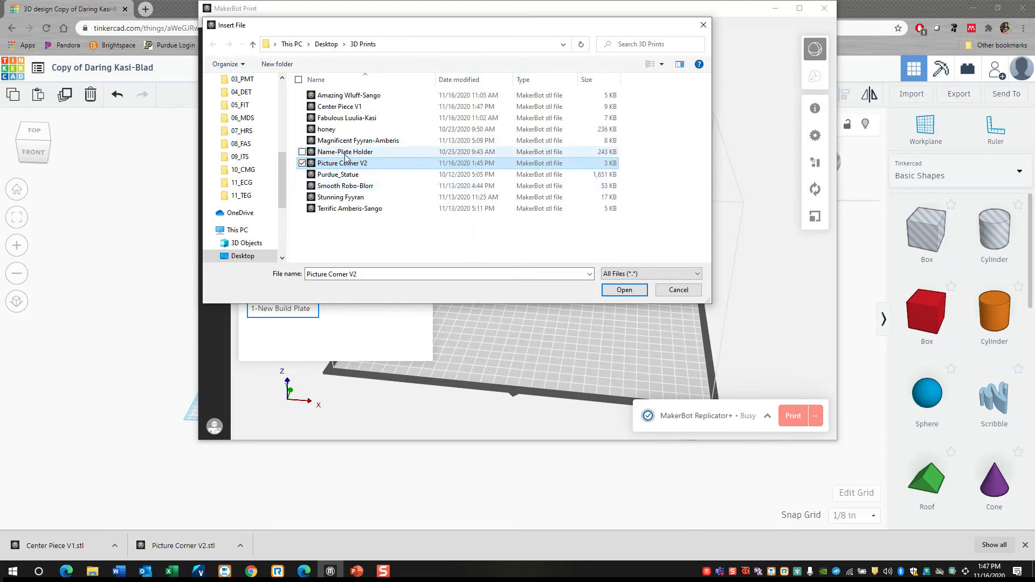
left_click(344, 107, "ctrl")
left_click(623, 294)
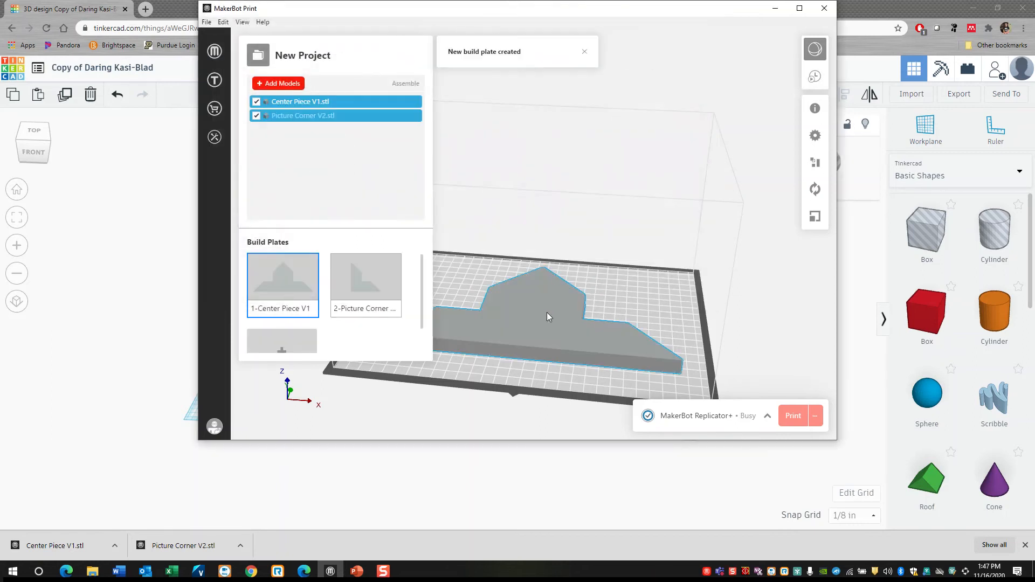
left_click(558, 291)
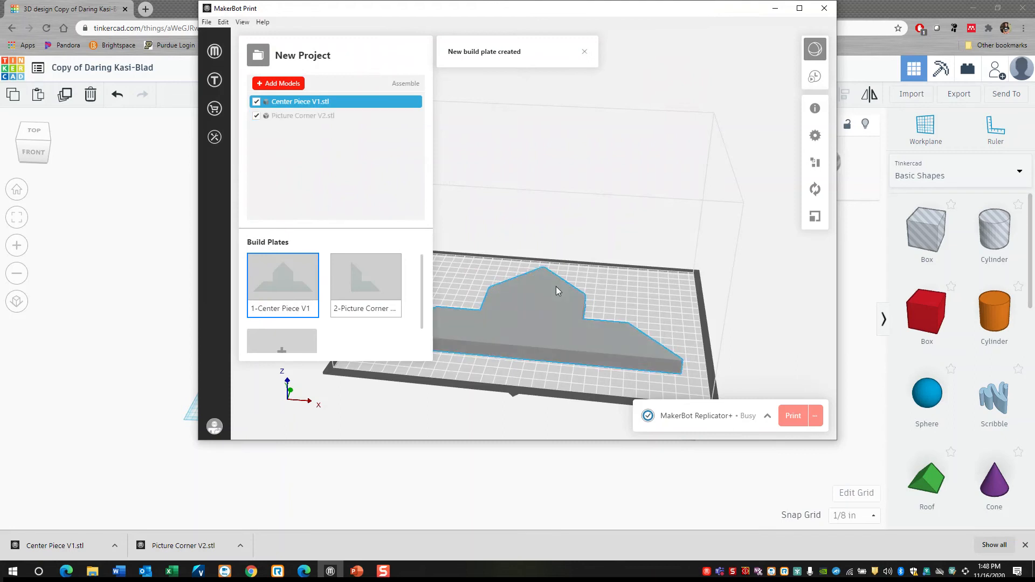
Rotate the centre piece about the X axis in three -90° increments so it stands upright on its long straight edge
left_click(815, 188)
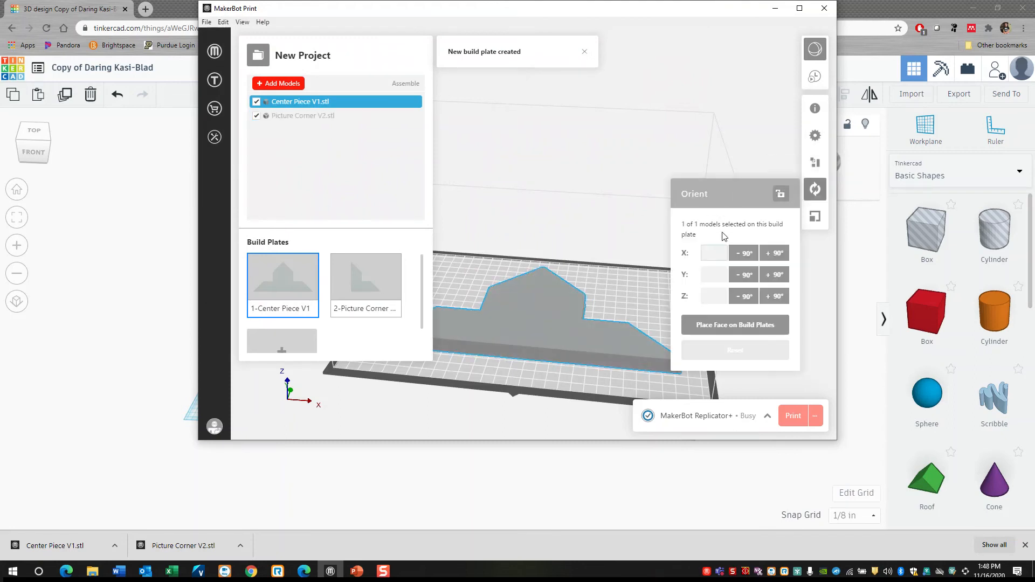
left_click(744, 254)
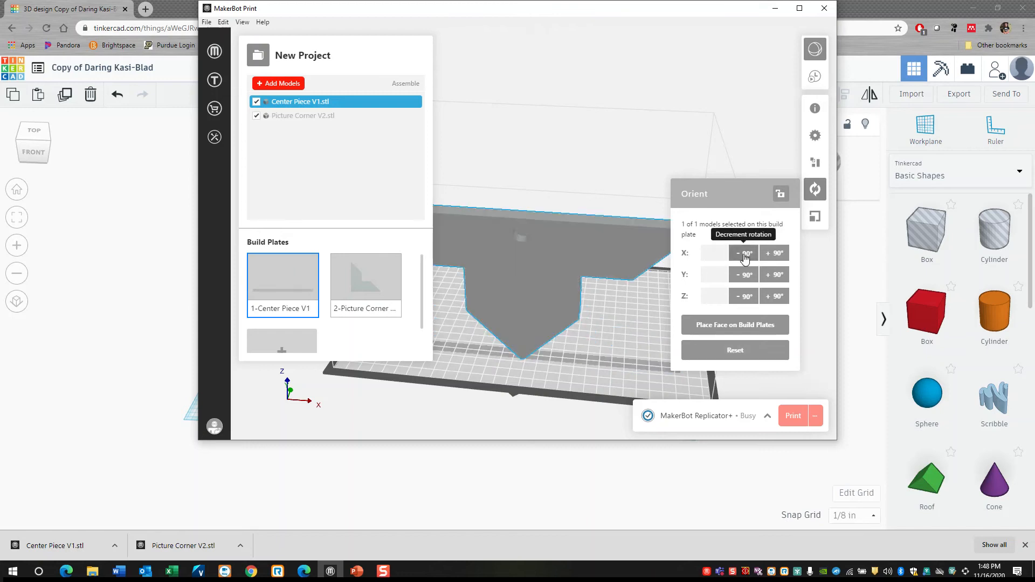
left_click(744, 255)
left_click(744, 254)
left_click_drag(606, 222, 478, 232)
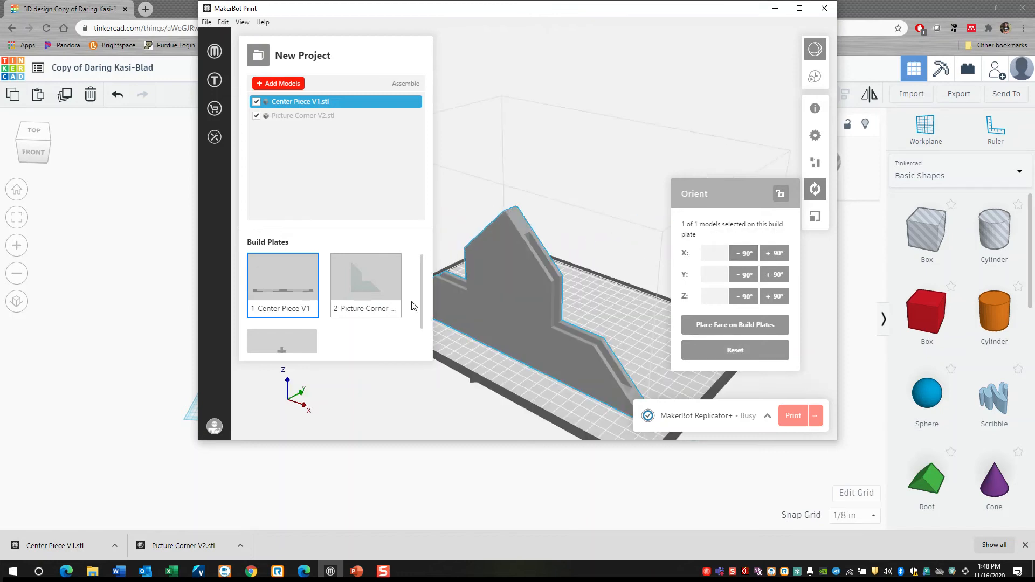
left_click_drag(542, 229, 298, 255)
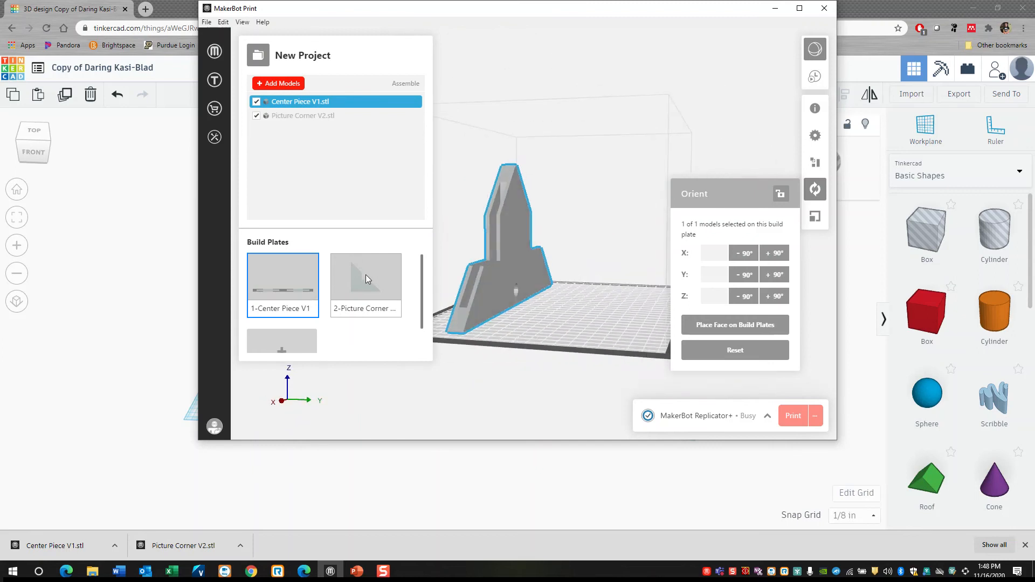
Select the centre piece and add another copy of Picture Corner V2 from the 3D Prints folder to its build plate
left_click(286, 116)
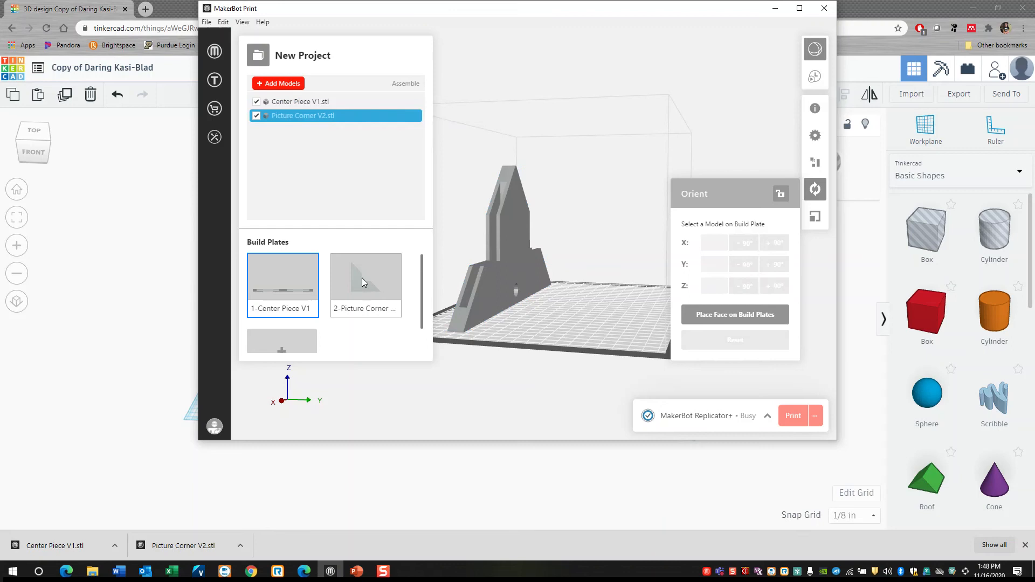
left_click(295, 103)
left_click(283, 85)
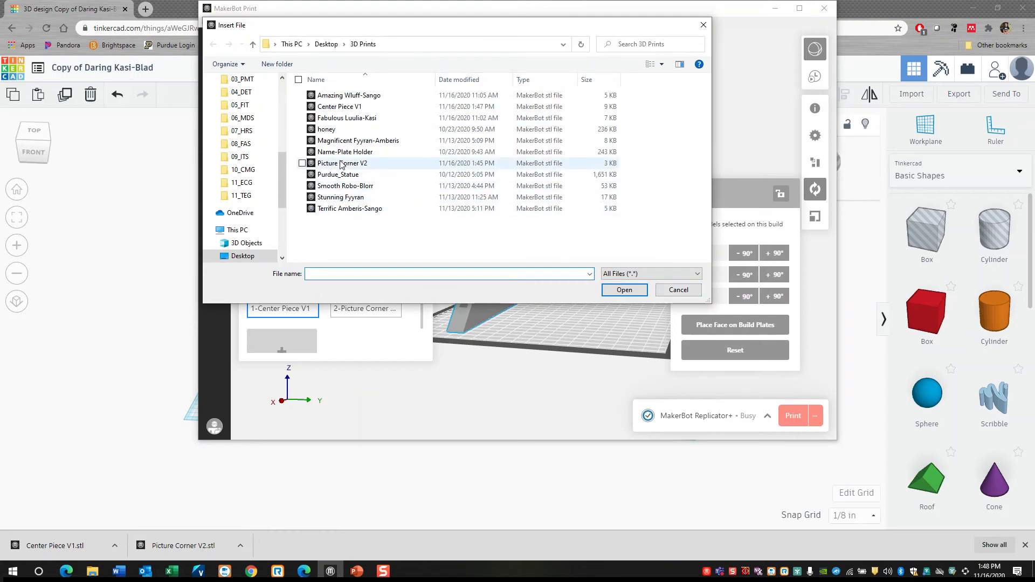
left_click(338, 165)
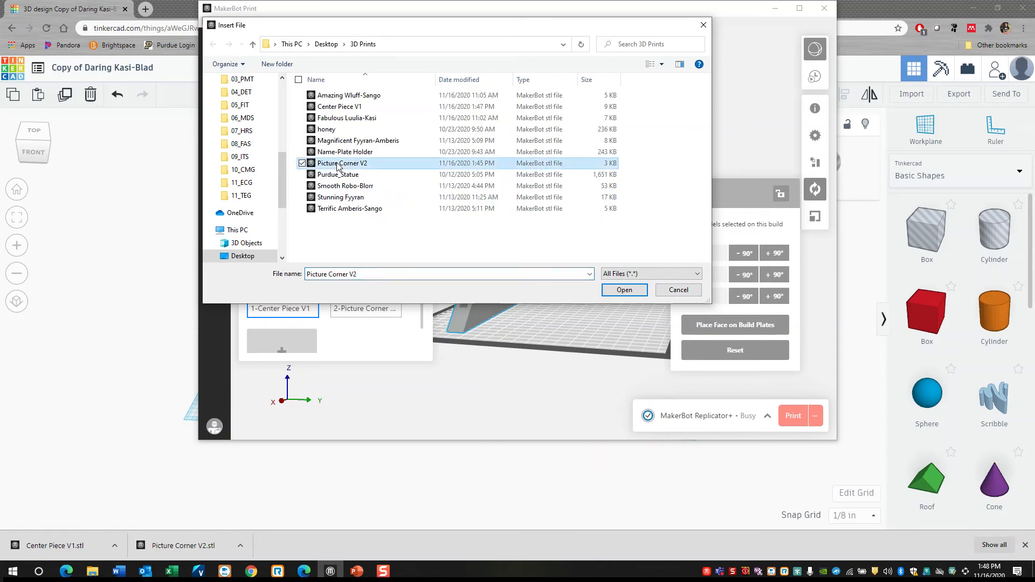
left_click(624, 290)
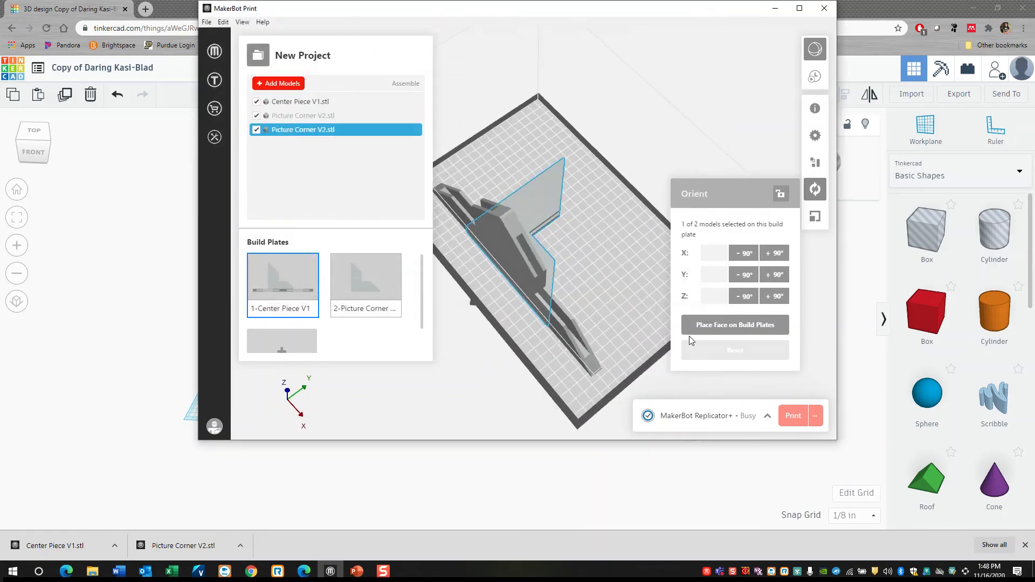
Rotate the added picture corner about the X axis in three -90° increments so it stands upright, and close the orientation settings
left_click(743, 254)
left_click(743, 253)
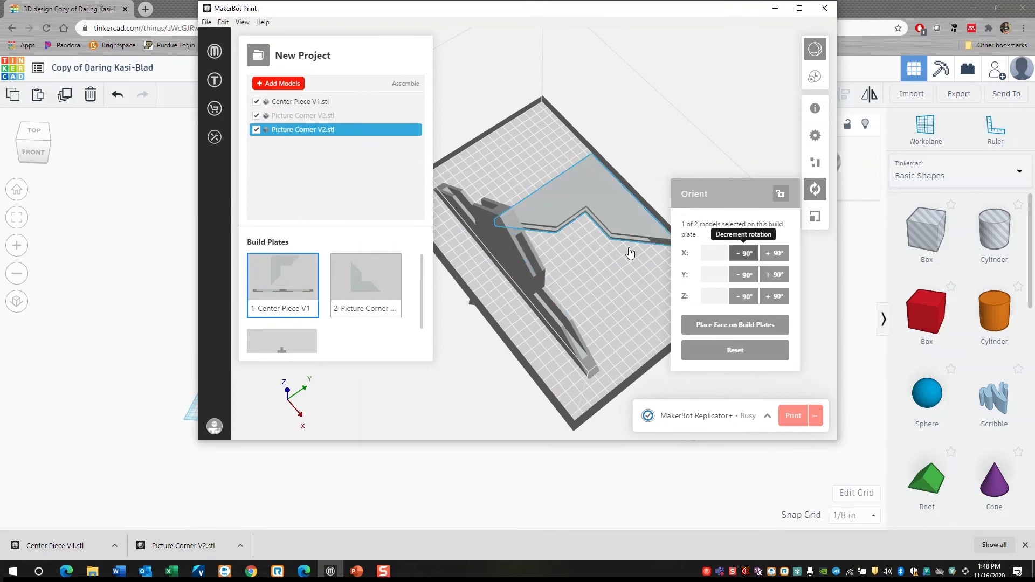
left_click(737, 252)
right_click_drag(571, 246, 634, 241)
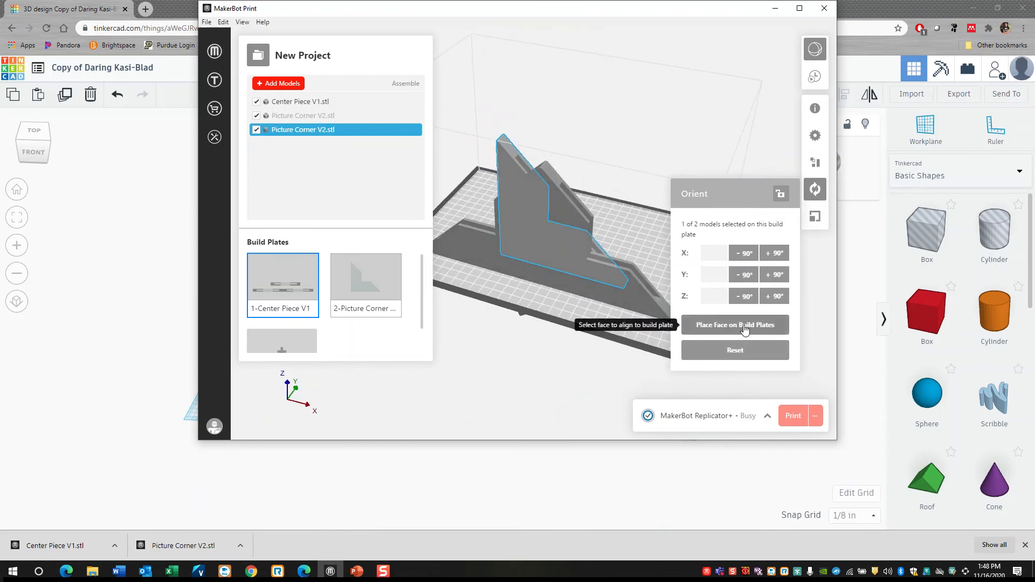
left_click(770, 168)
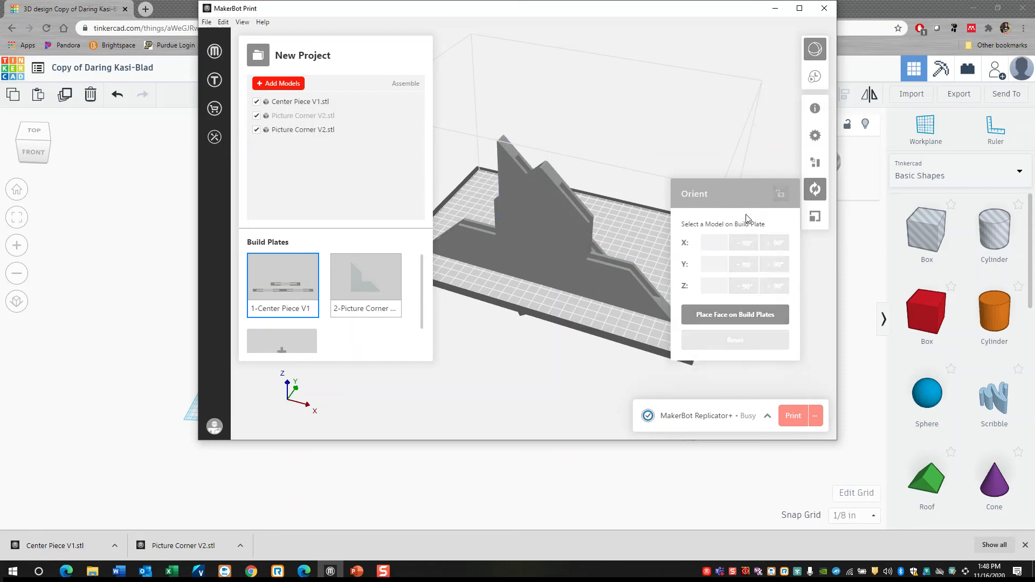
left_click(812, 192)
right_click_drag(665, 171, 496, 162)
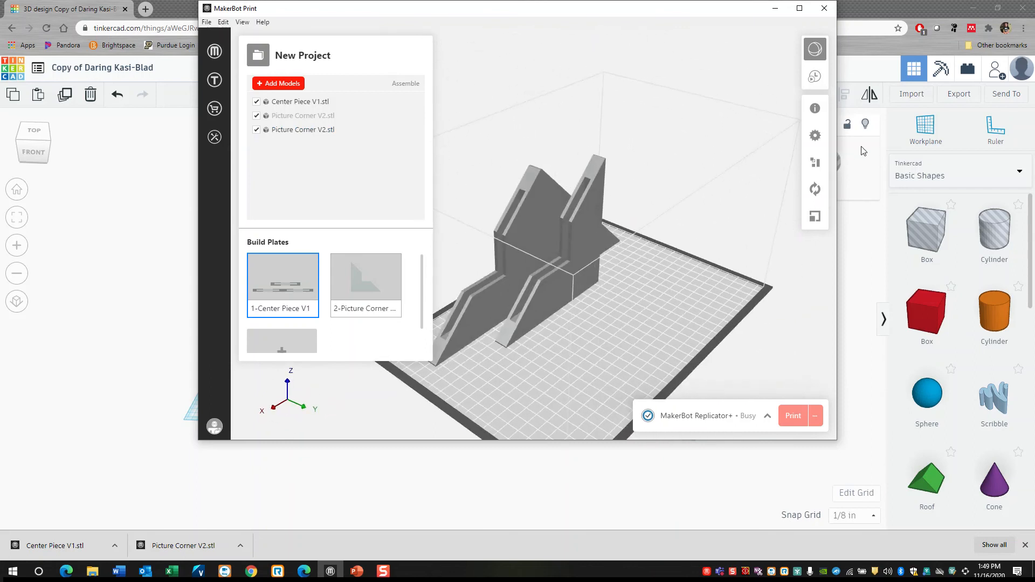
Set the support type to None in the print settings and close them
left_click(814, 138)
left_click(757, 331)
left_click(727, 345)
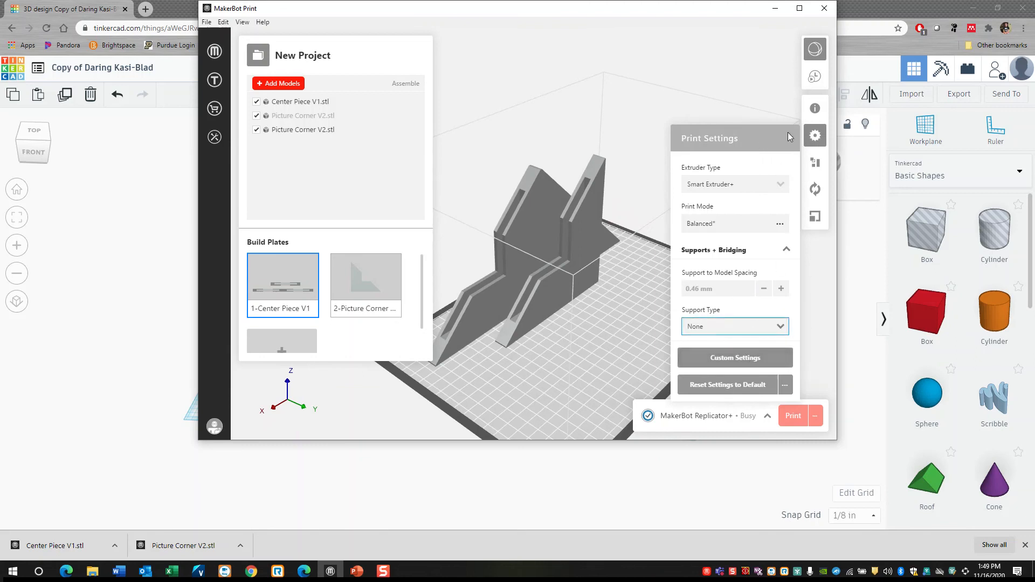
left_click(815, 135)
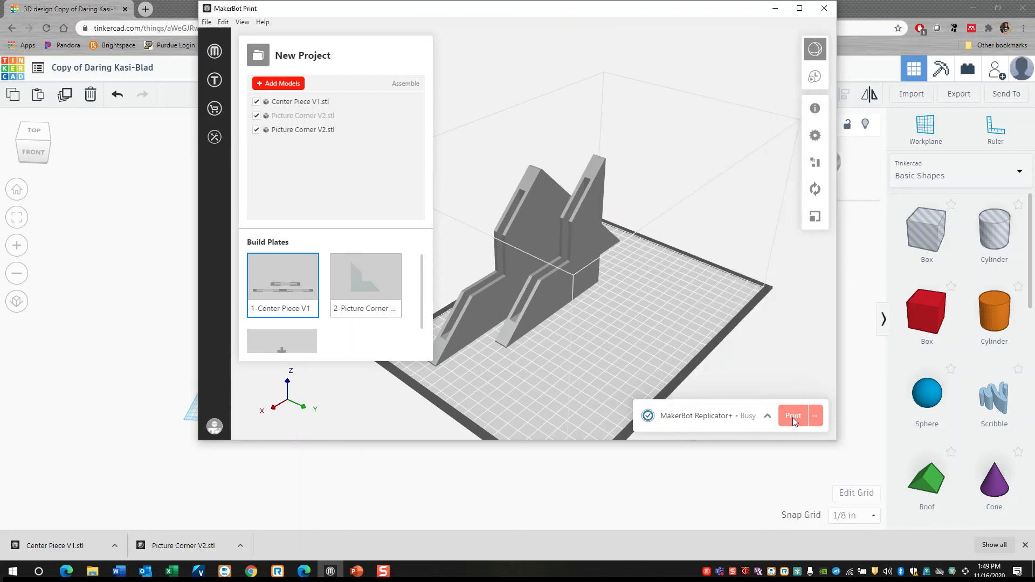
Open the MakerBot Replicator+ printer, send it the centre piece build plate and start the print on the cleared plate
left_click(724, 415)
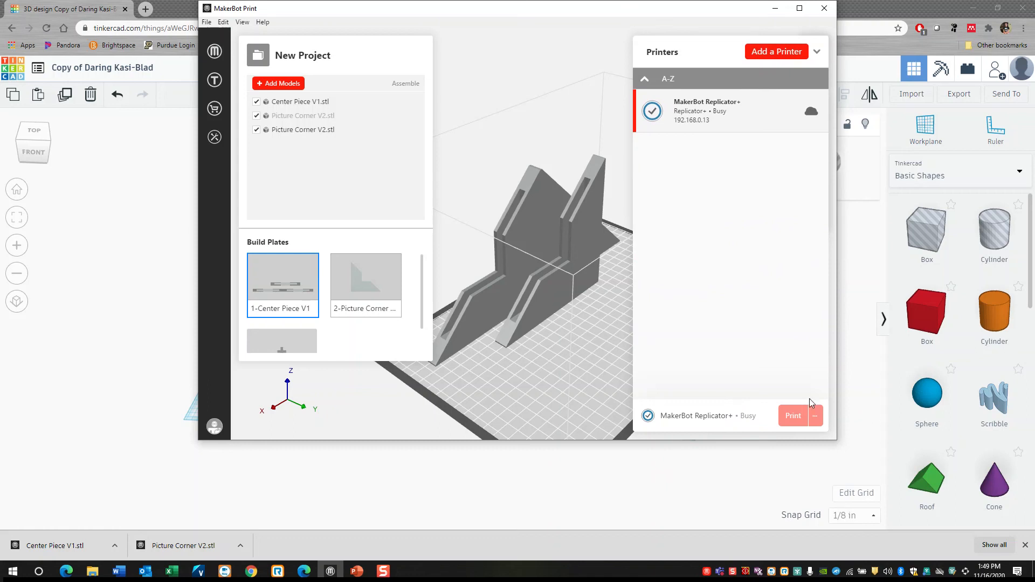
left_click(692, 95)
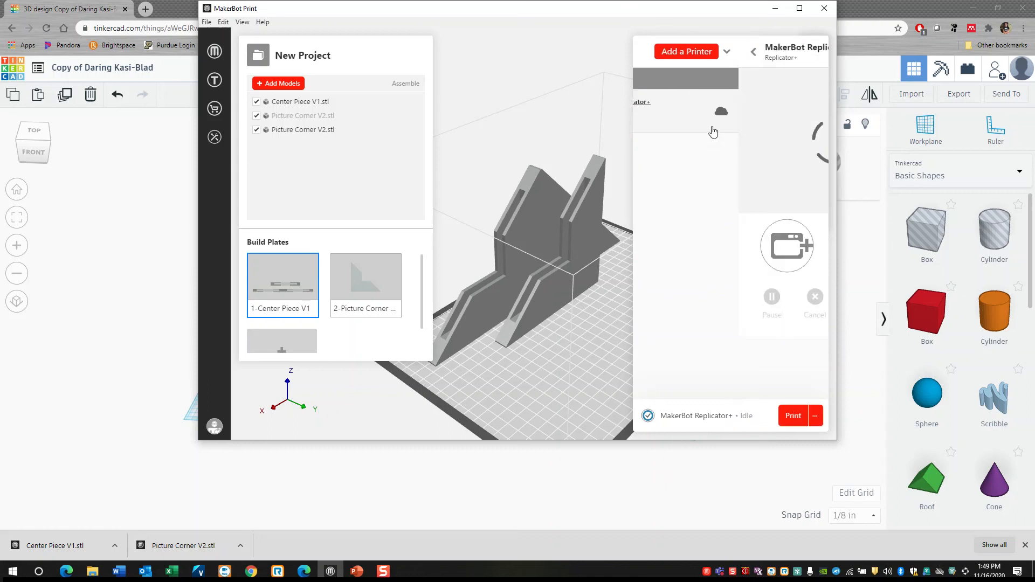
left_click(791, 416)
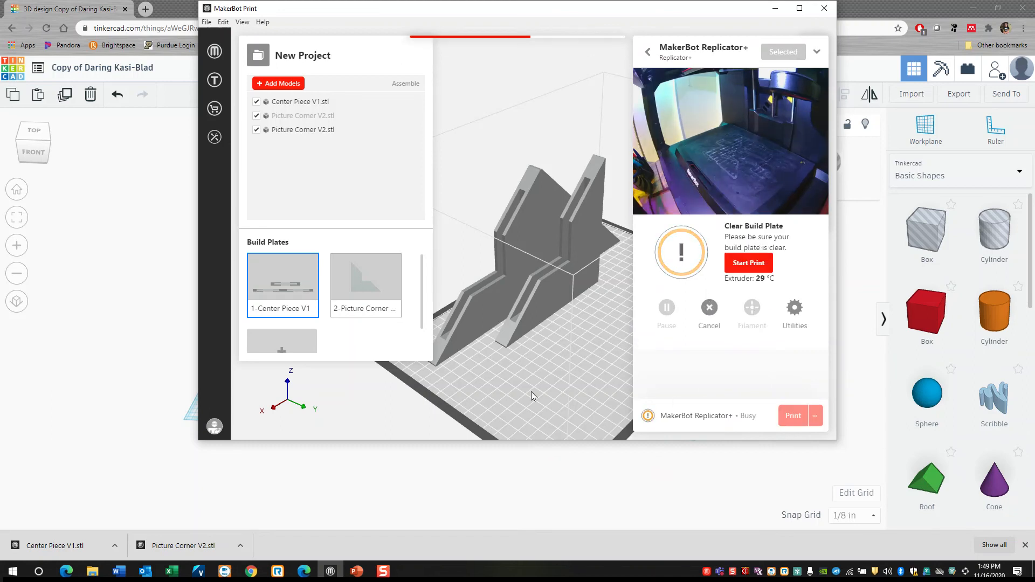
left_click(749, 270)
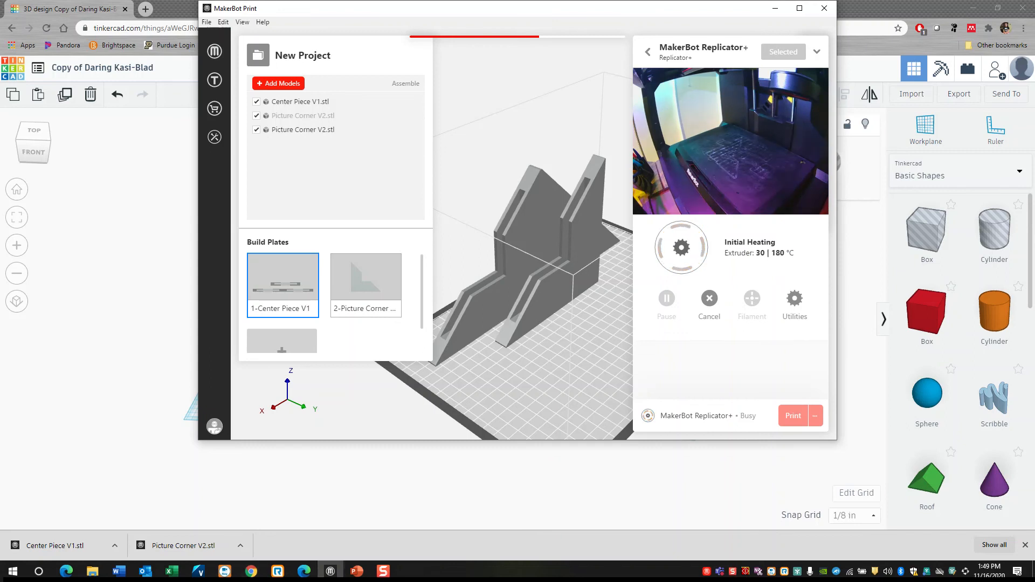